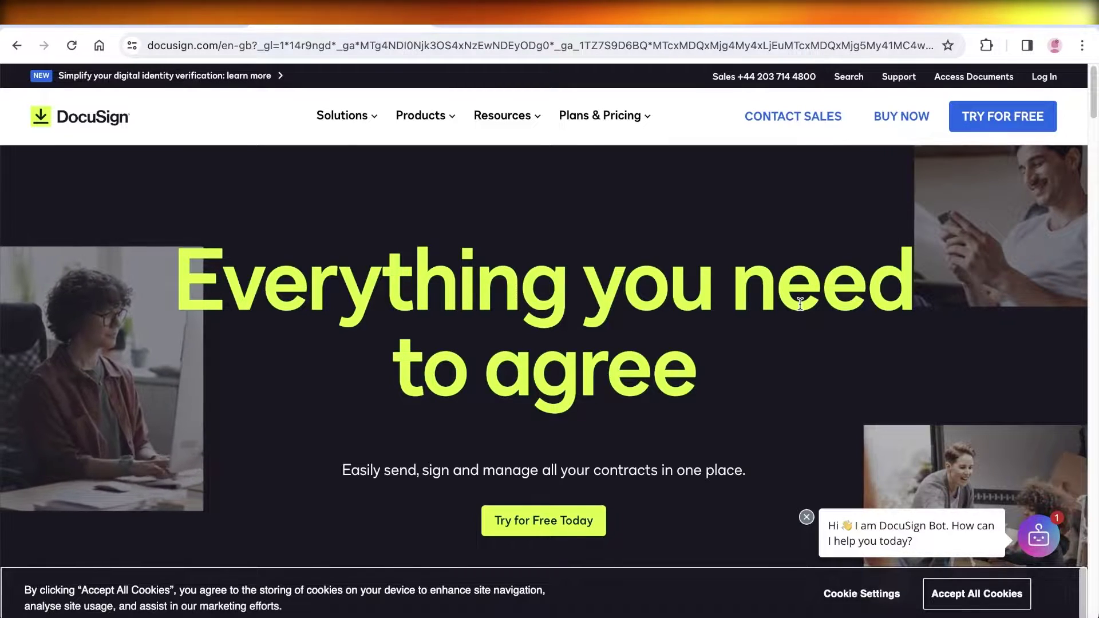
# Step: Scroll through the eIDAS signature-level cards on the DocuSign UK homepage
pyautogui.scroll(-3, 800, 309)
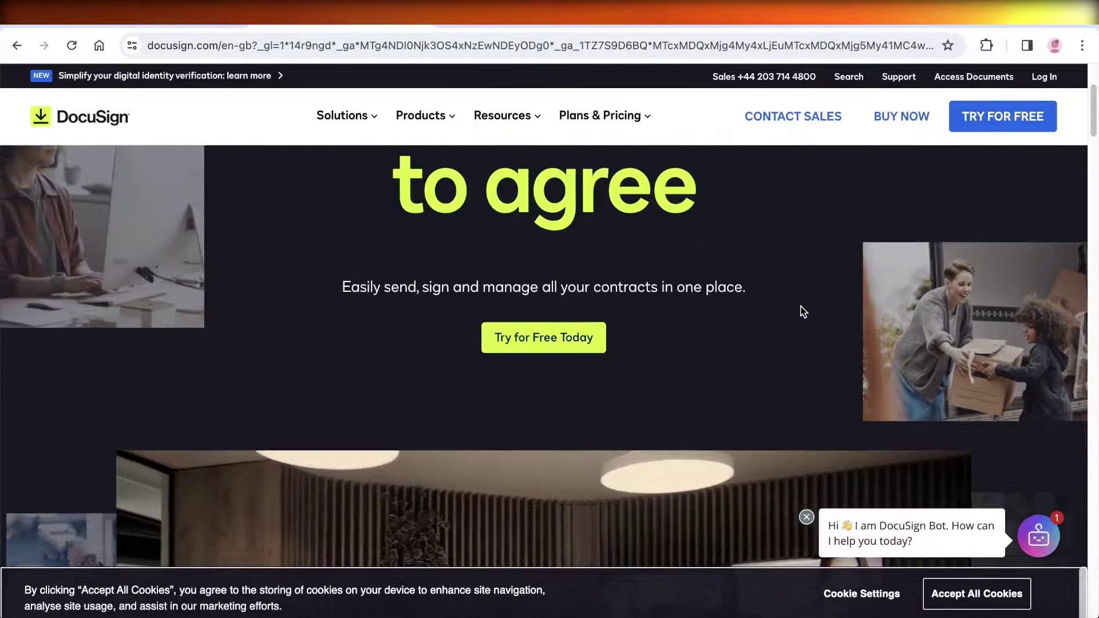
pyautogui.scroll(-10, 801, 310)
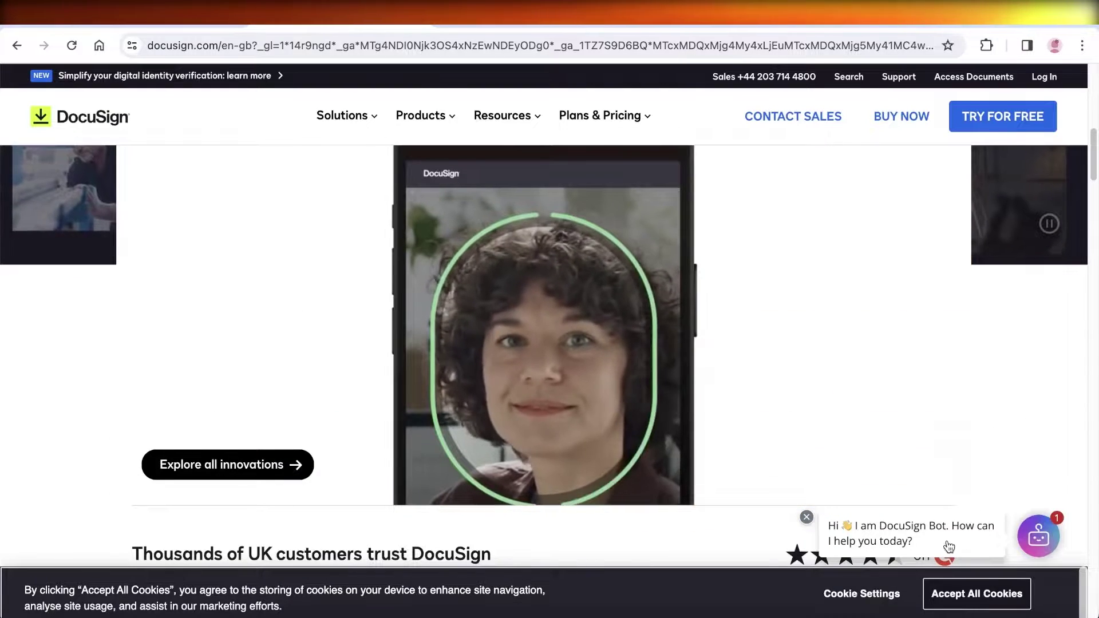
pyautogui.scroll(-3, 801, 400)
pyautogui.scroll(-2, 835, 447)
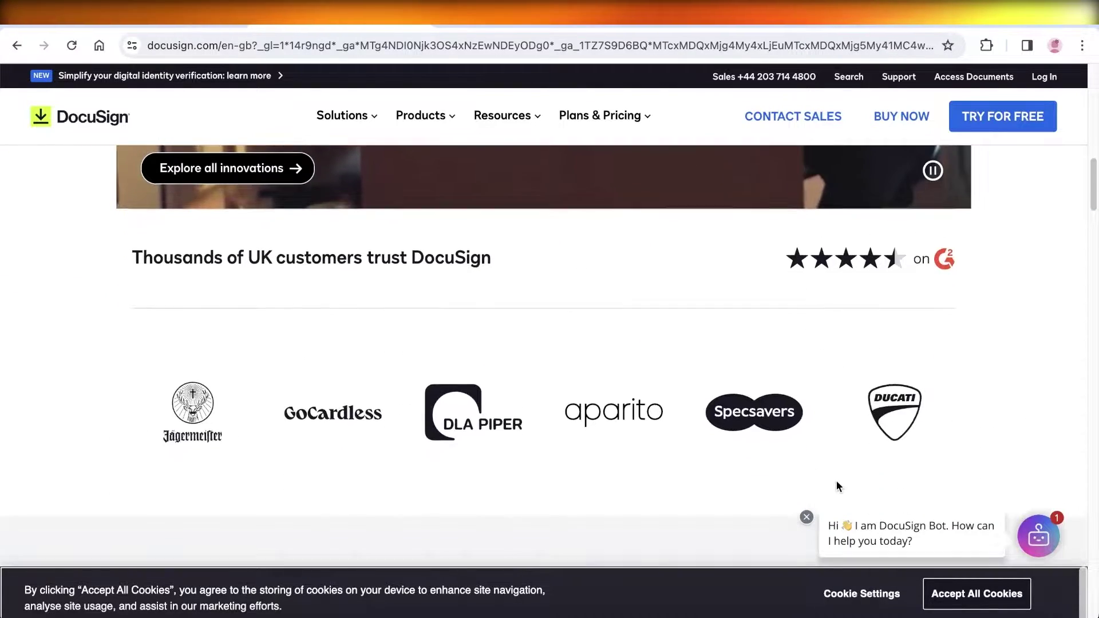
pyautogui.scroll(-2, 800, 446)
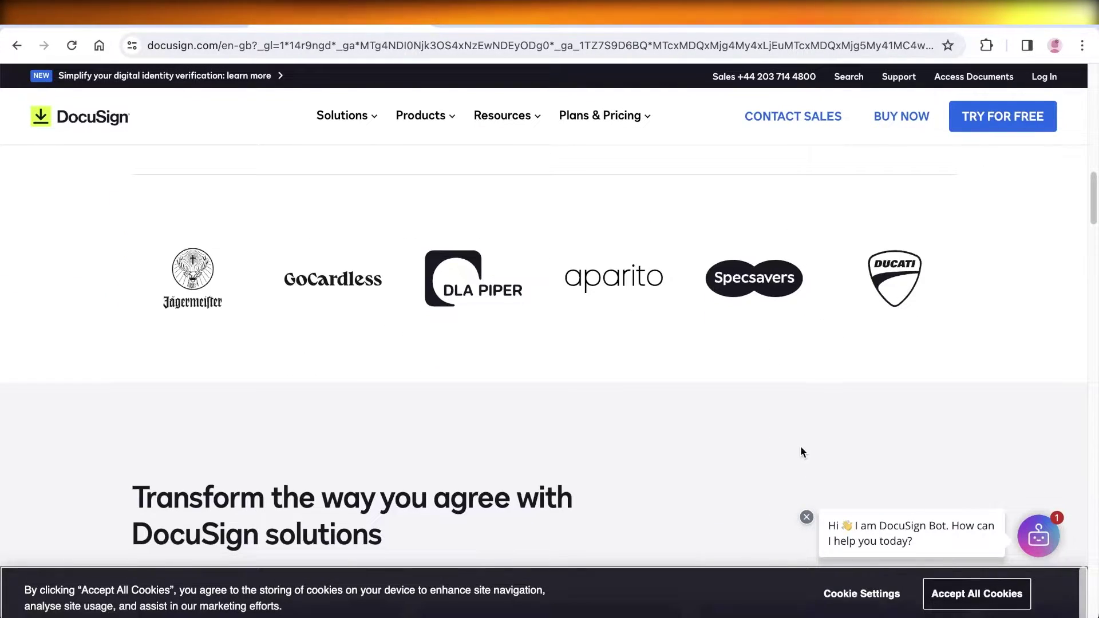
pyautogui.scroll(-10, 801, 424)
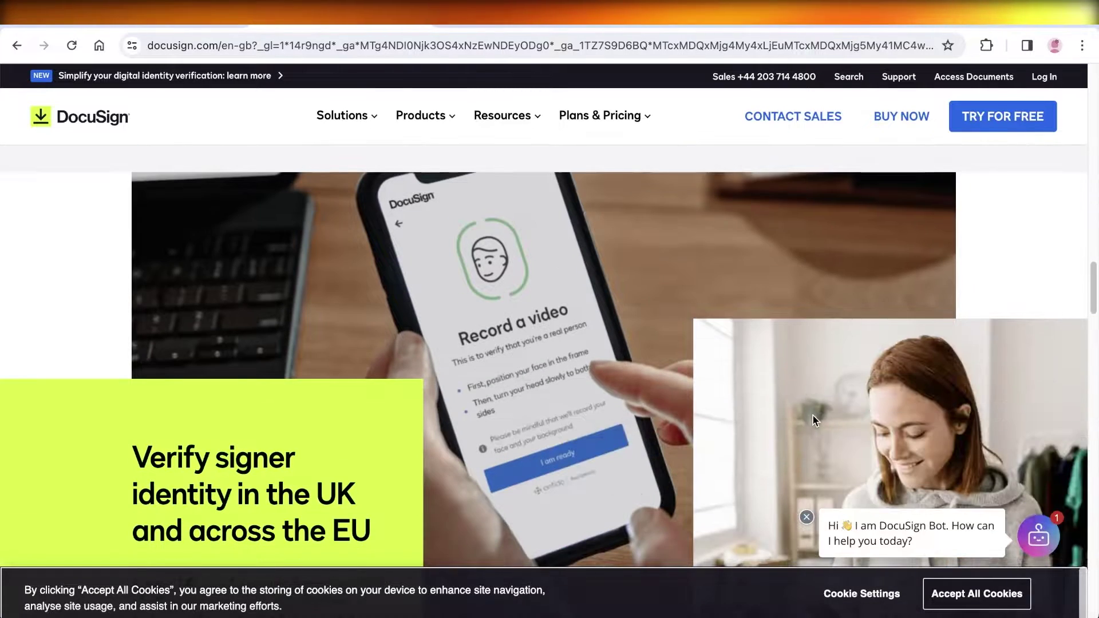
pyautogui.scroll(-3, 813, 416)
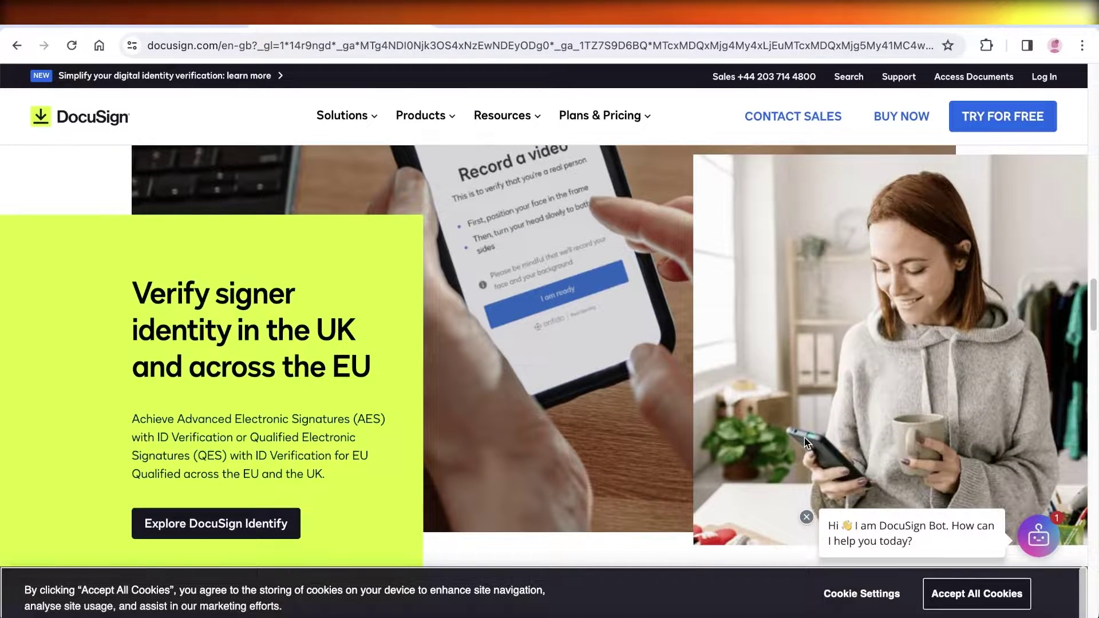
pyautogui.scroll(-1, 924, 417)
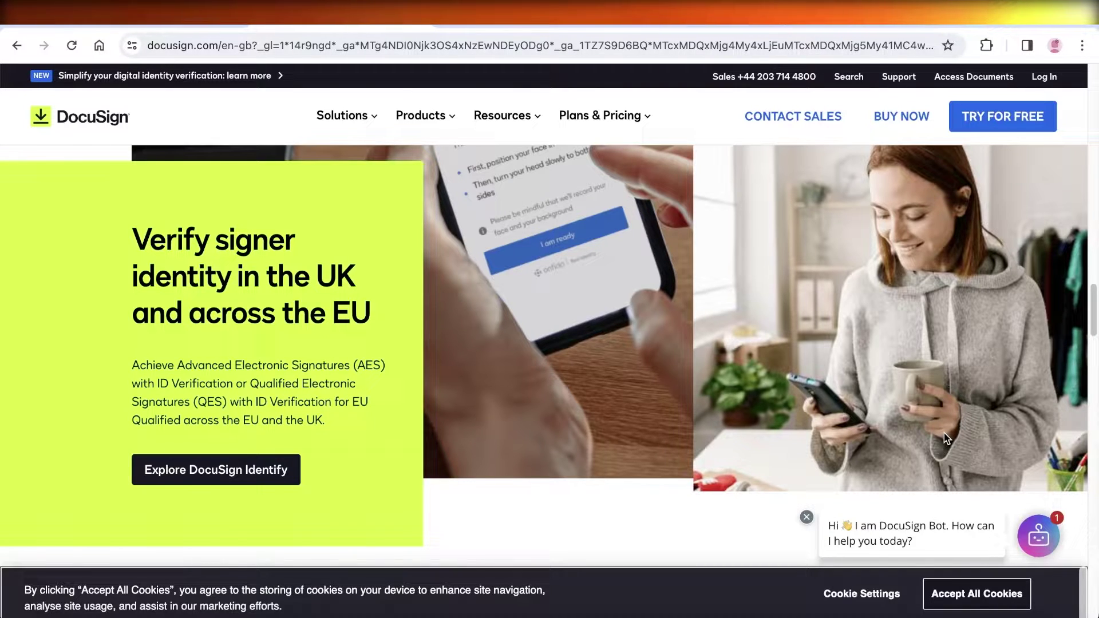
pyautogui.scroll(-15, 946, 439)
pyautogui.scroll(3, 942, 429)
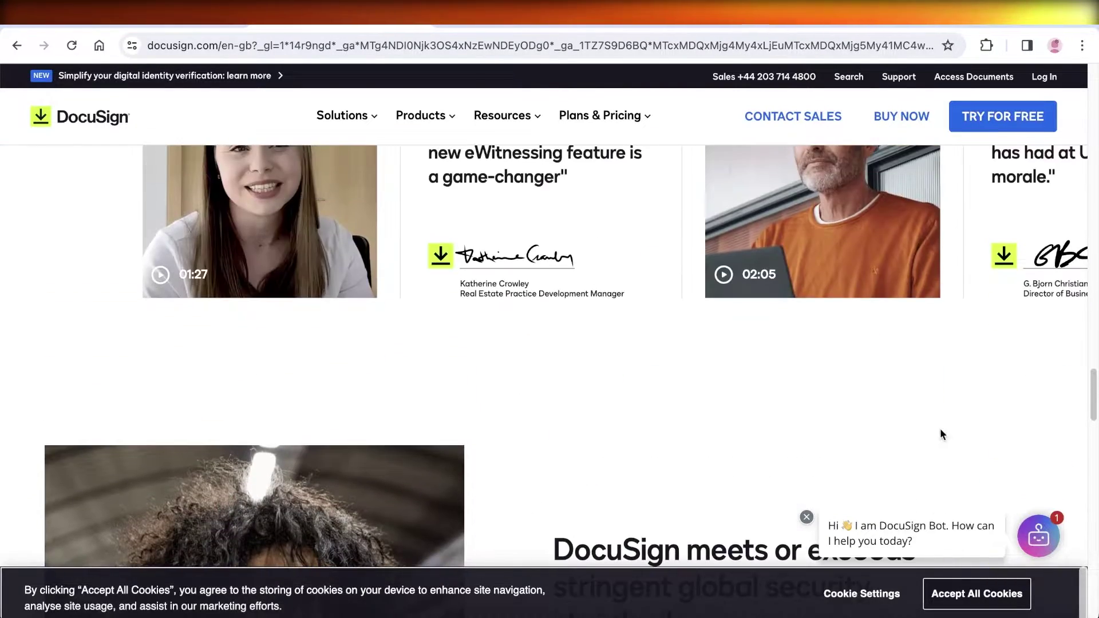
pyautogui.scroll(3, 945, 427)
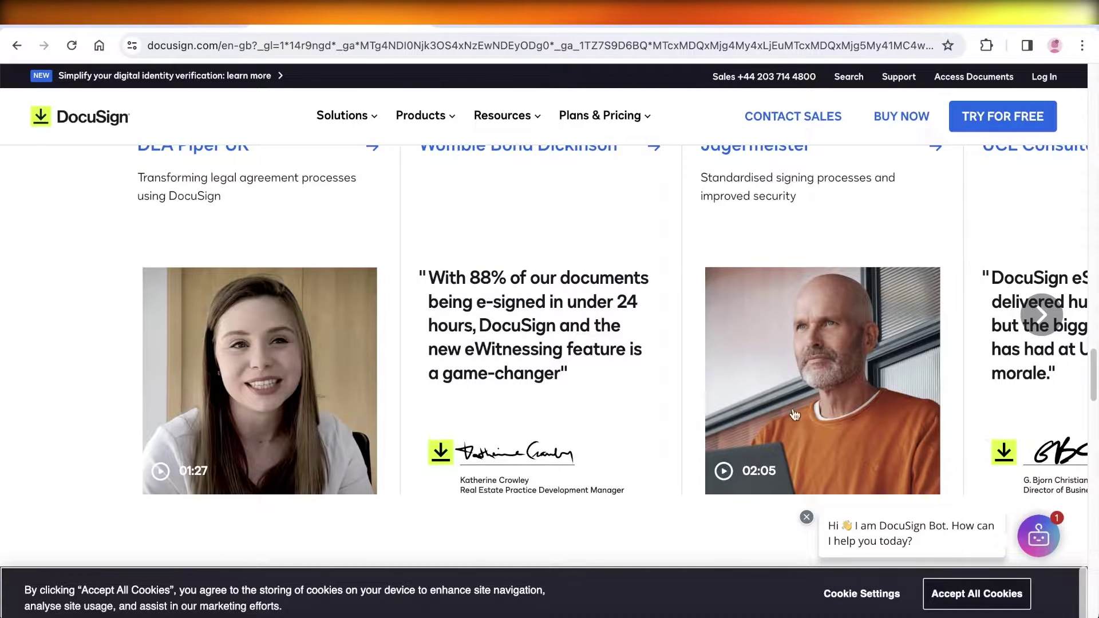
pyautogui.scroll(-8, 951, 314)
pyautogui.scroll(-2, 889, 436)
pyautogui.scroll(-3, 890, 436)
pyautogui.scroll(-3, 617, 251)
pyautogui.scroll(-2, 620, 280)
pyautogui.scroll(-5, 658, 293)
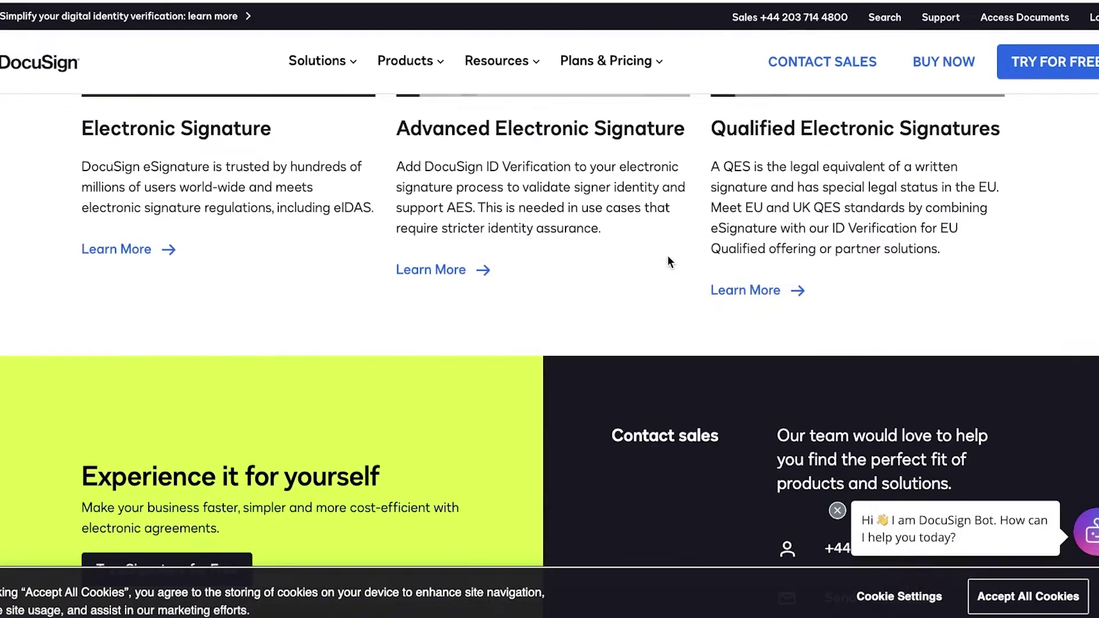
pyautogui.scroll(7, 668, 257)
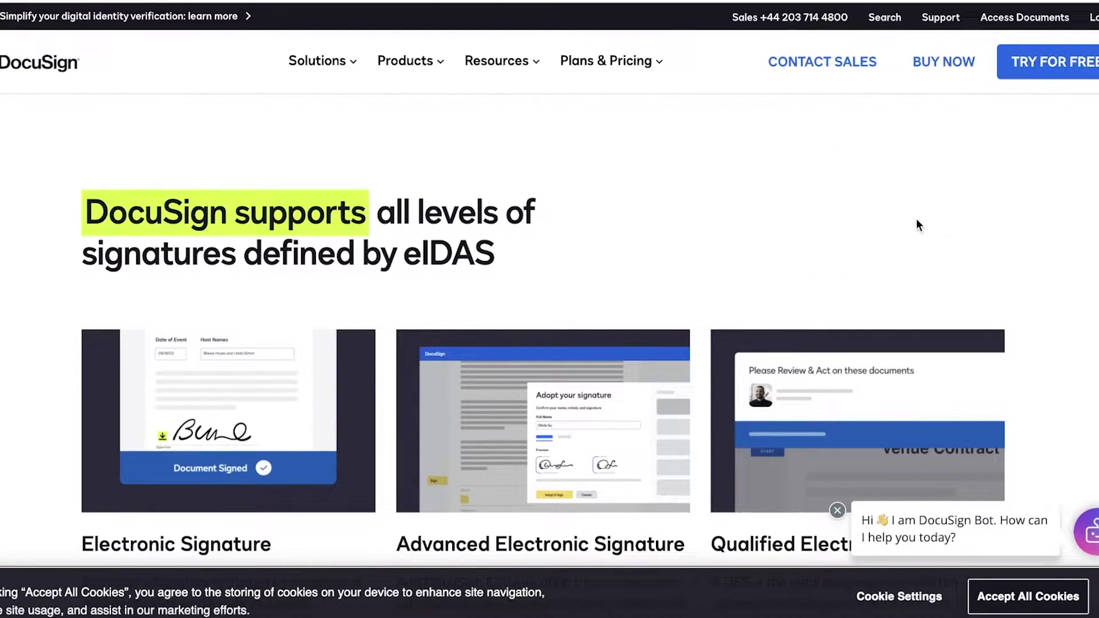
pyautogui.scroll(-3, 929, 212)
pyautogui.scroll(-2, 967, 205)
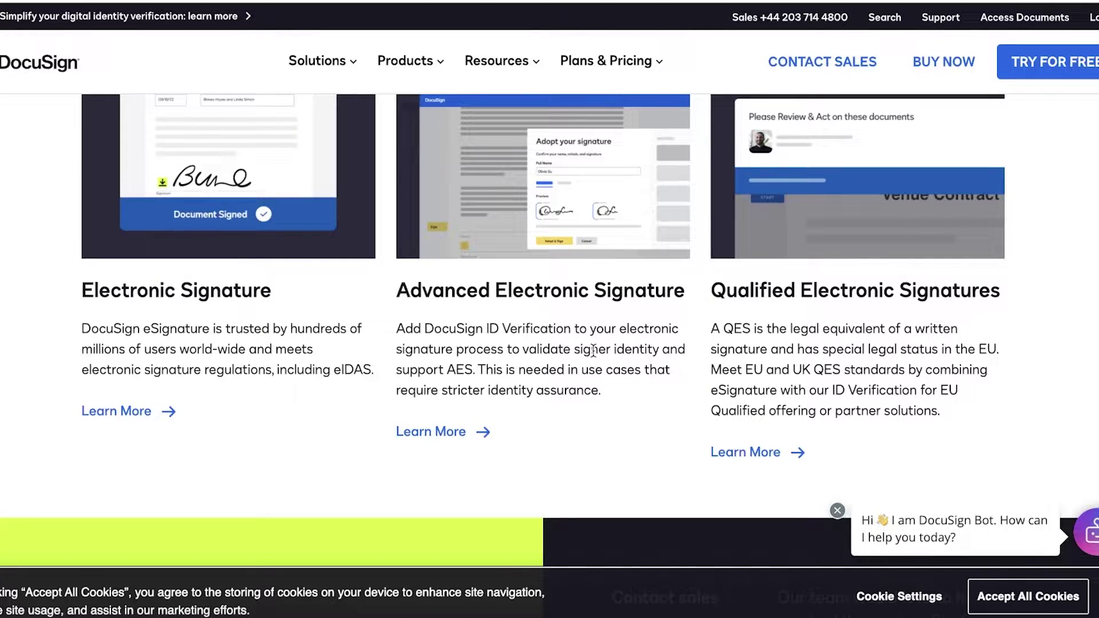
pyautogui.scroll(8, 593, 350)
pyautogui.scroll(-7, 593, 350)
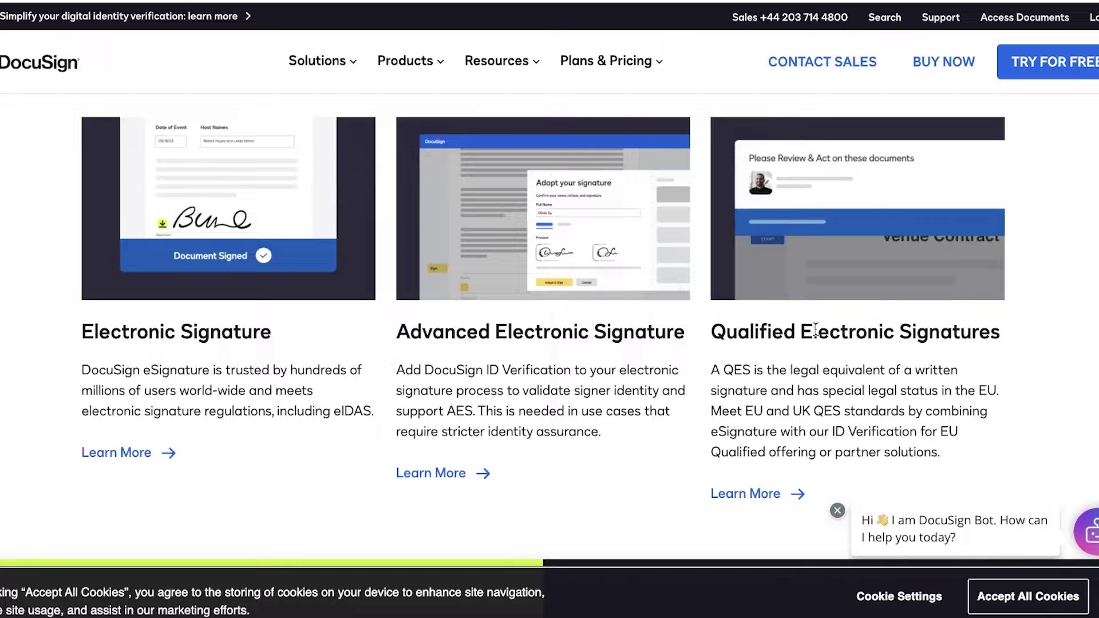
pyautogui.scroll(-4, 815, 330)
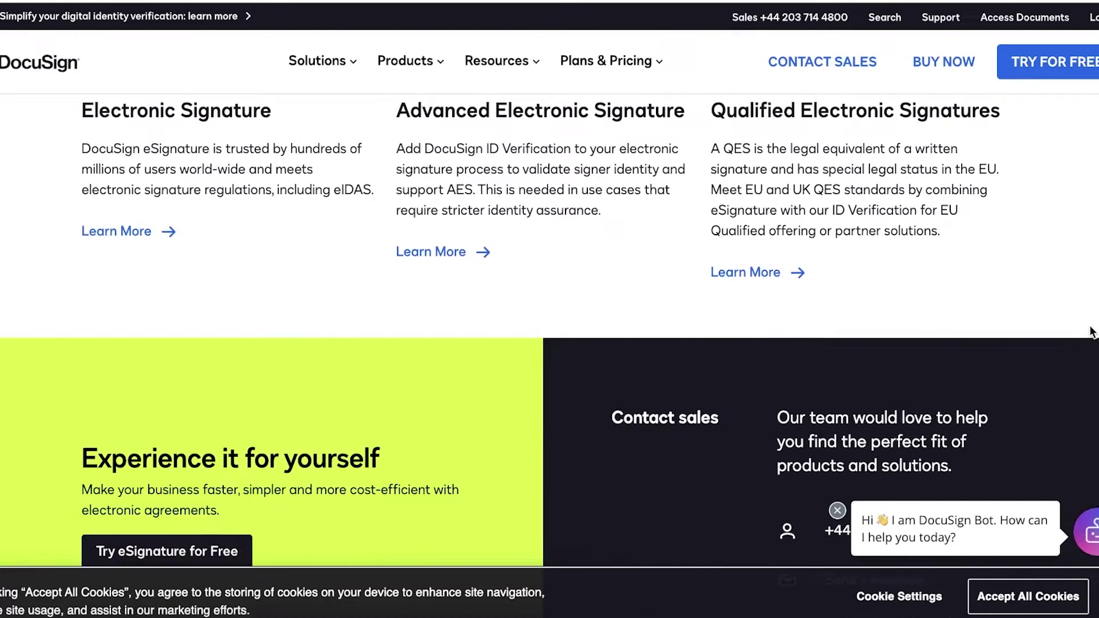
pyautogui.scroll(4, 1095, 332)
pyautogui.scroll(10, 1074, 343)
pyautogui.scroll(10, 1073, 380)
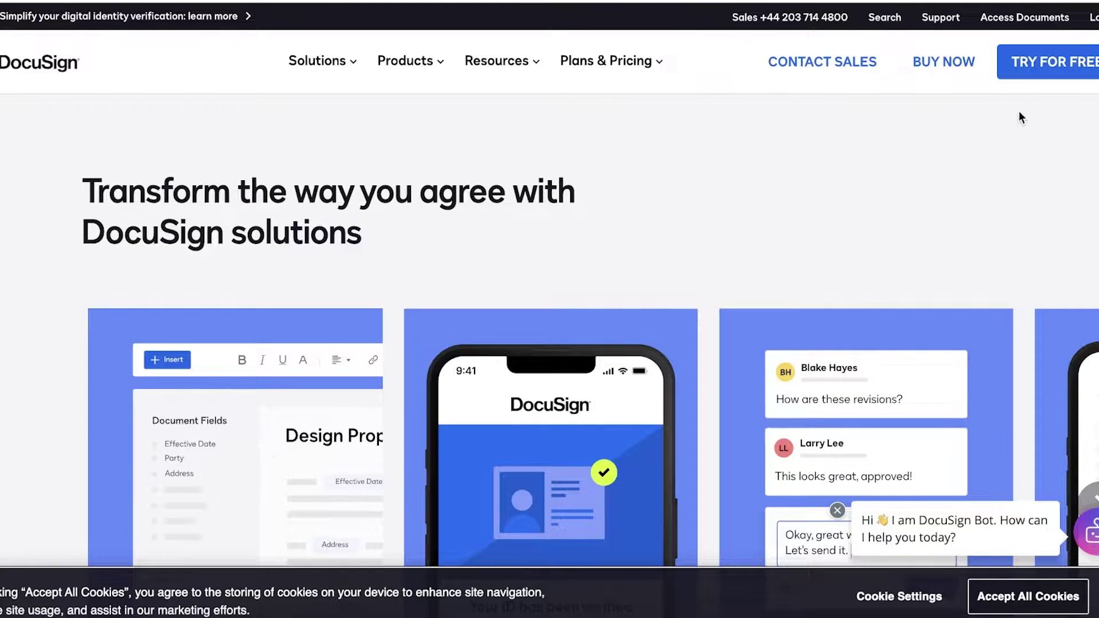
# Step: Open eSignature pricing and compare the Personal £8, Standard £20 and Business Pro £33 plans
pyautogui.moveTo(606, 73)
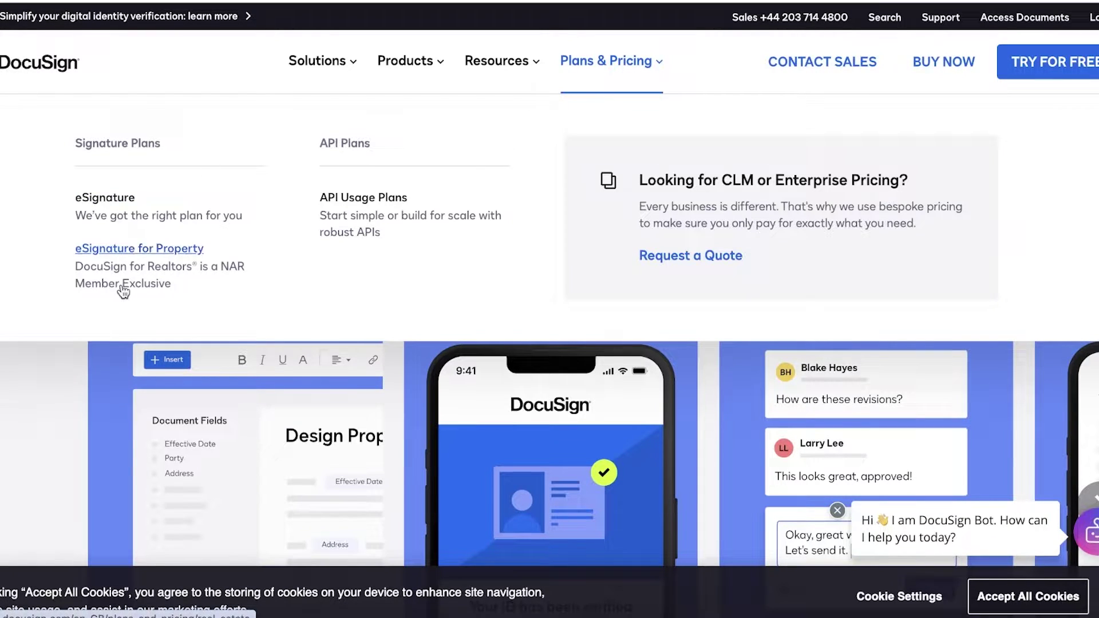
pyautogui.click(120, 197)
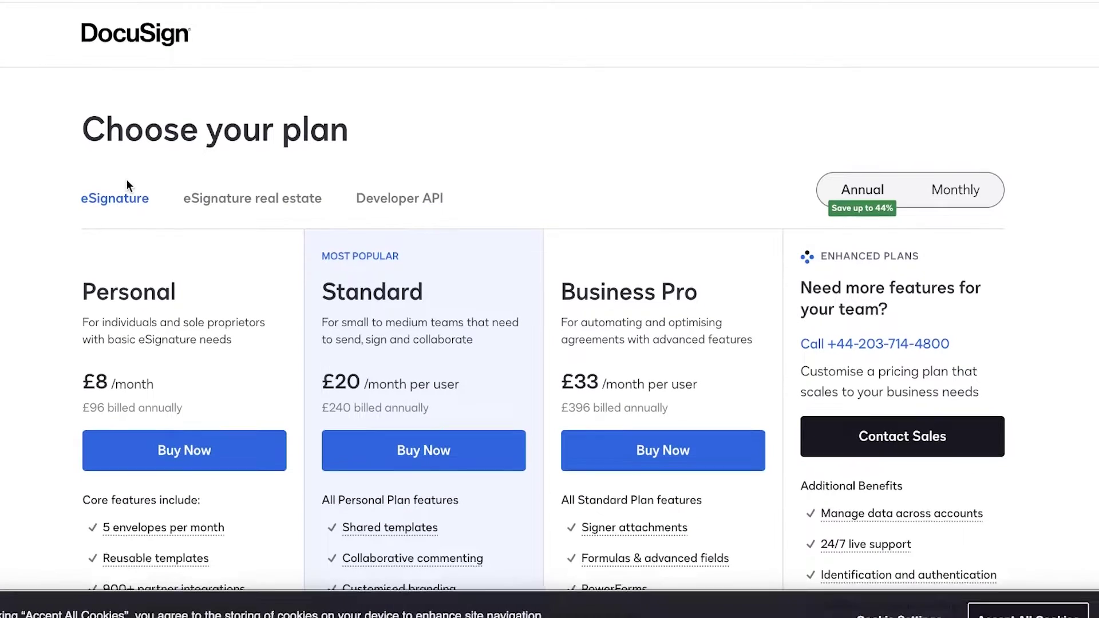
pyautogui.scroll(-1, 121, 186)
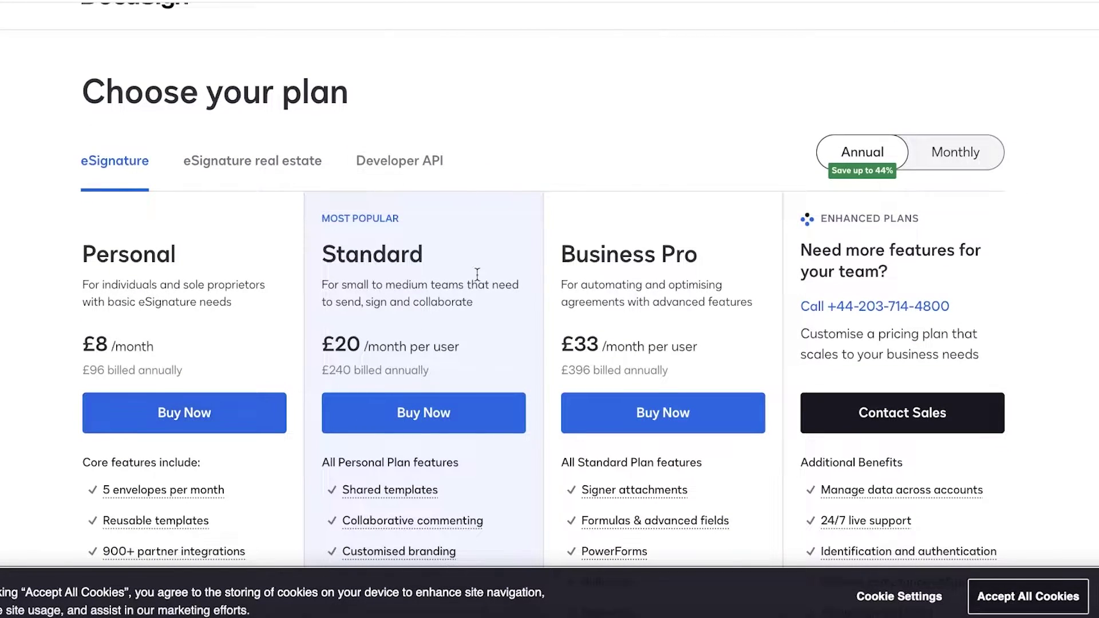
pyautogui.scroll(-3, 656, 323)
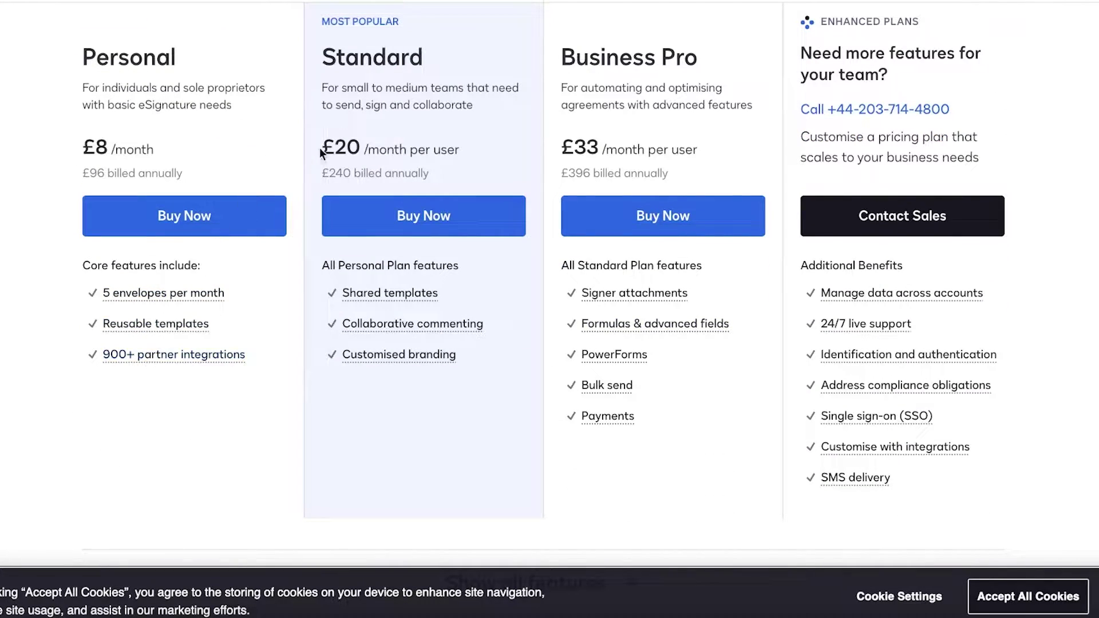
pyautogui.scroll(3, 432, 127)
pyautogui.scroll(-3, 449, 282)
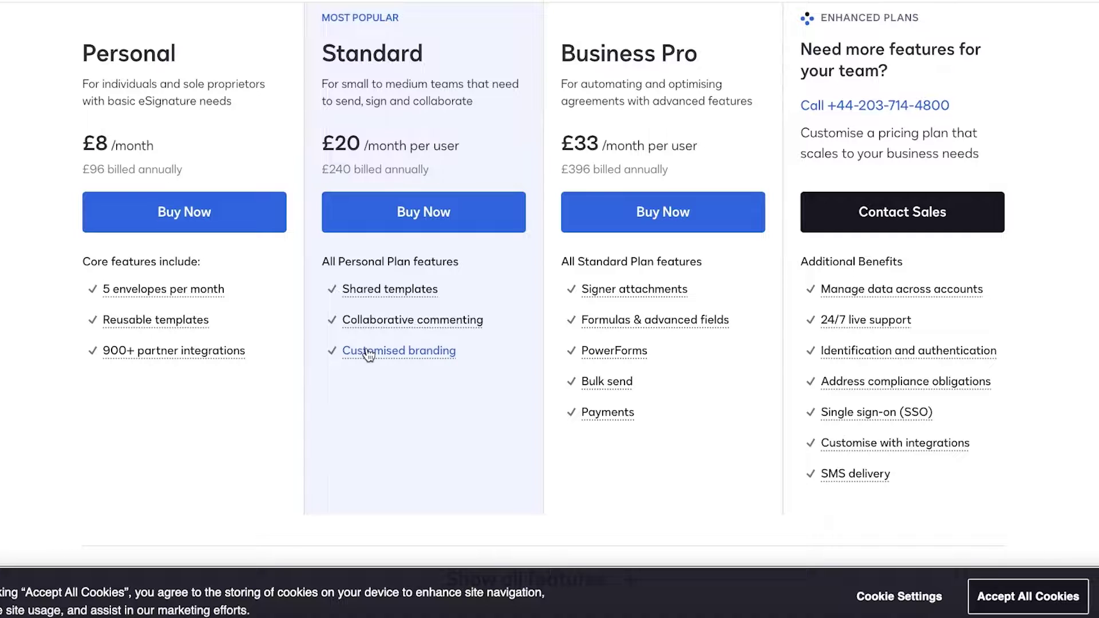
pyautogui.scroll(3, 368, 354)
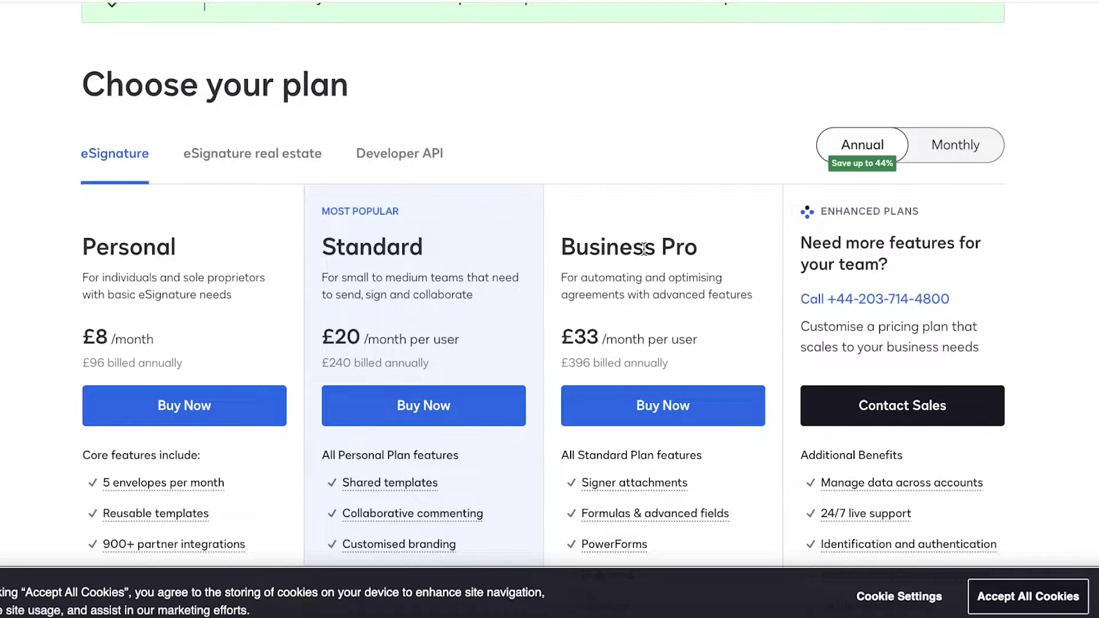
pyautogui.scroll(-6, 648, 255)
pyautogui.scroll(1, 732, 215)
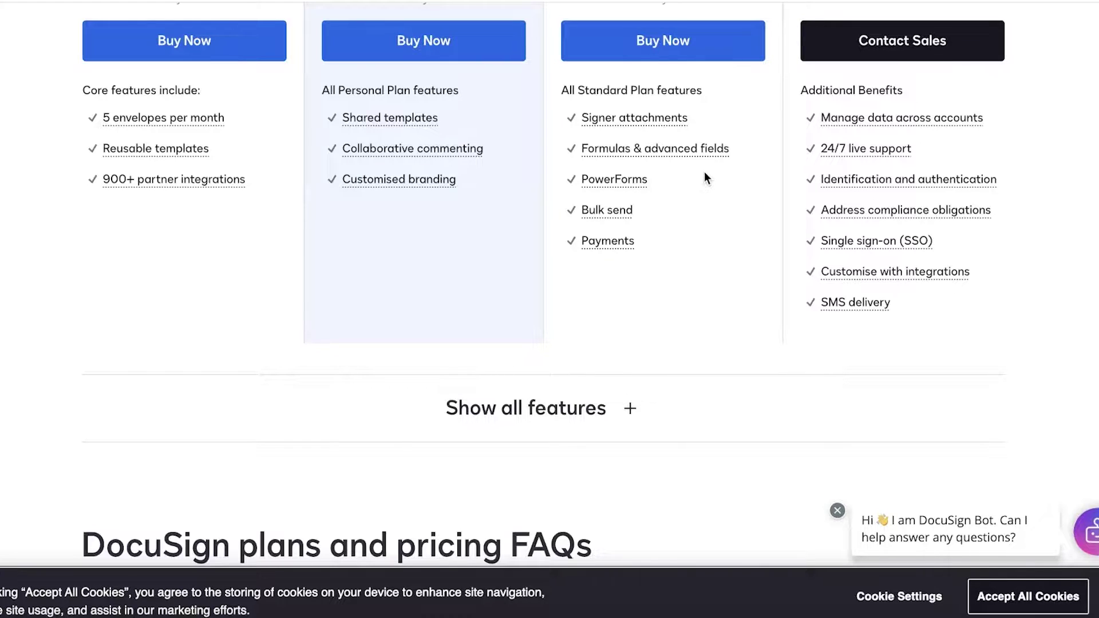
pyautogui.scroll(8, 685, 159)
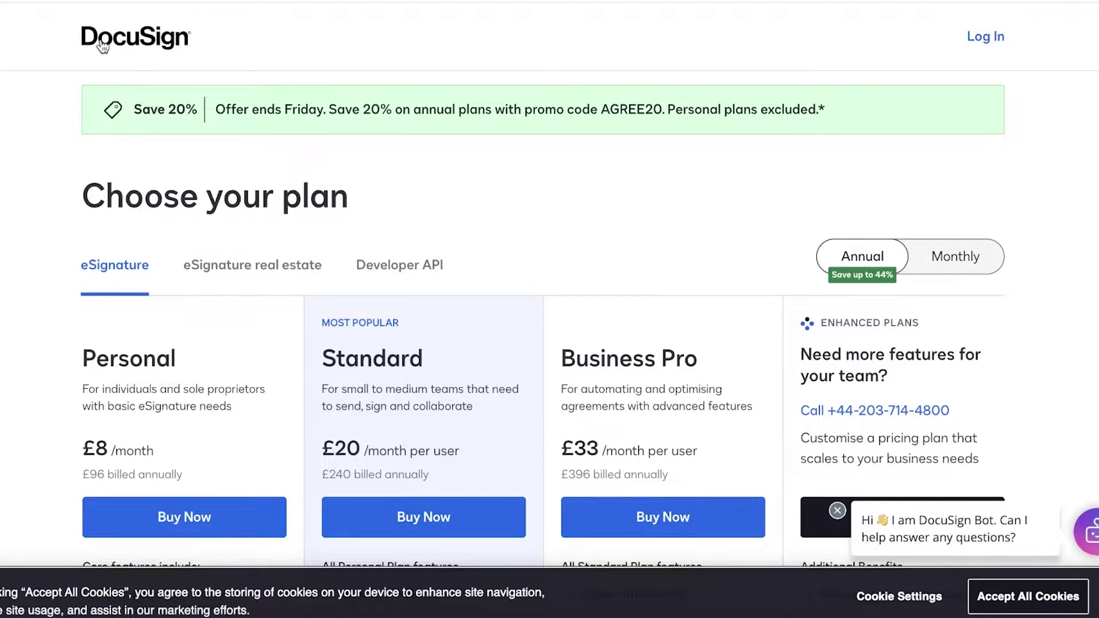
# Step: Go to the free trial form, enter the saved e-mail and opt in to marketing
pyautogui.click(126, 51)
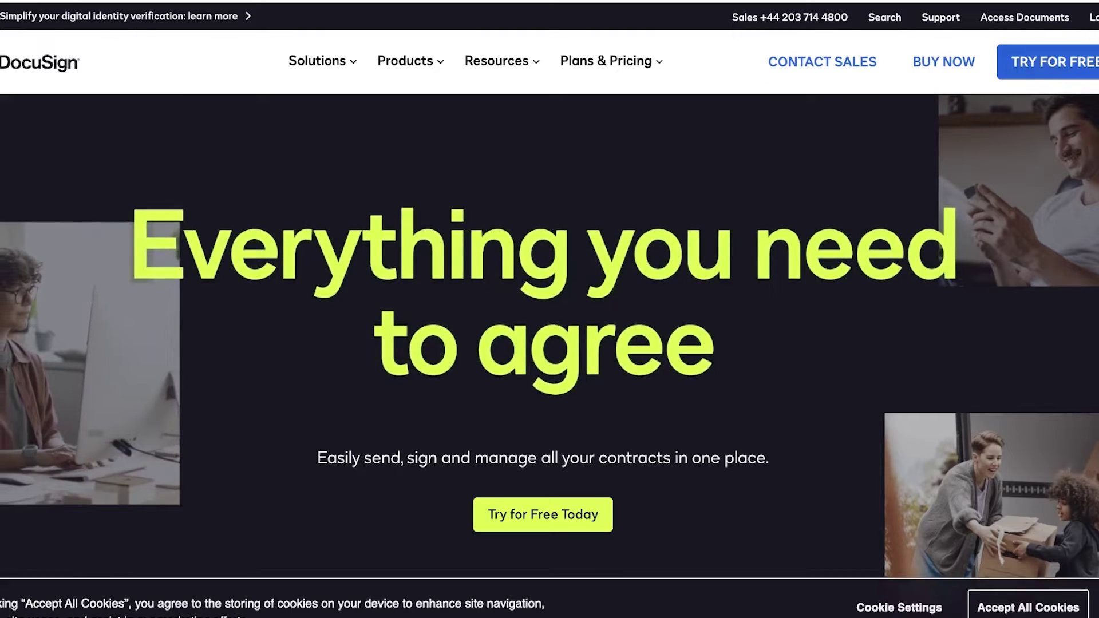
pyautogui.click(1093, 69)
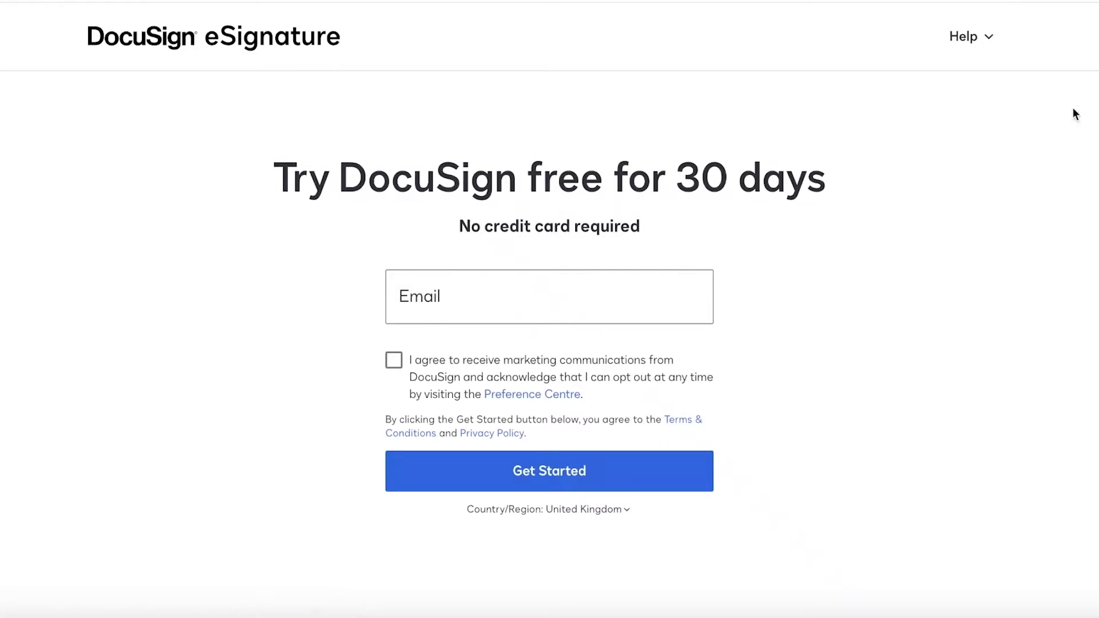
pyautogui.click(519, 292)
pyautogui.click(518, 378)
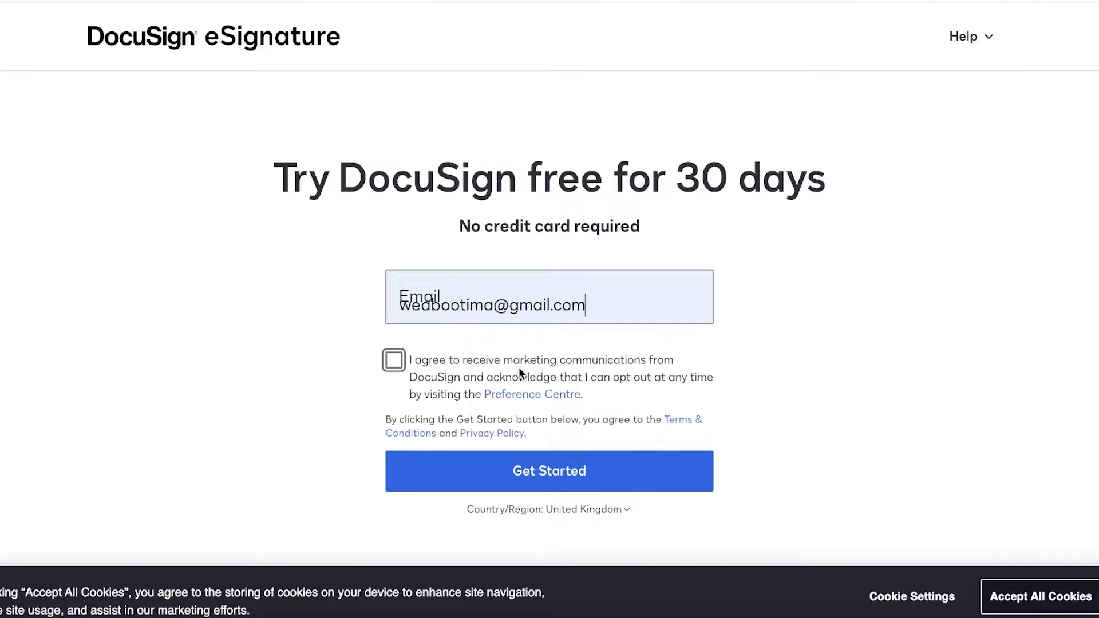
pyautogui.click(393, 361)
# Step: Reload the sign-up form, re-enter the saved e-mail and accept all cookies
pyautogui.press('super+r')
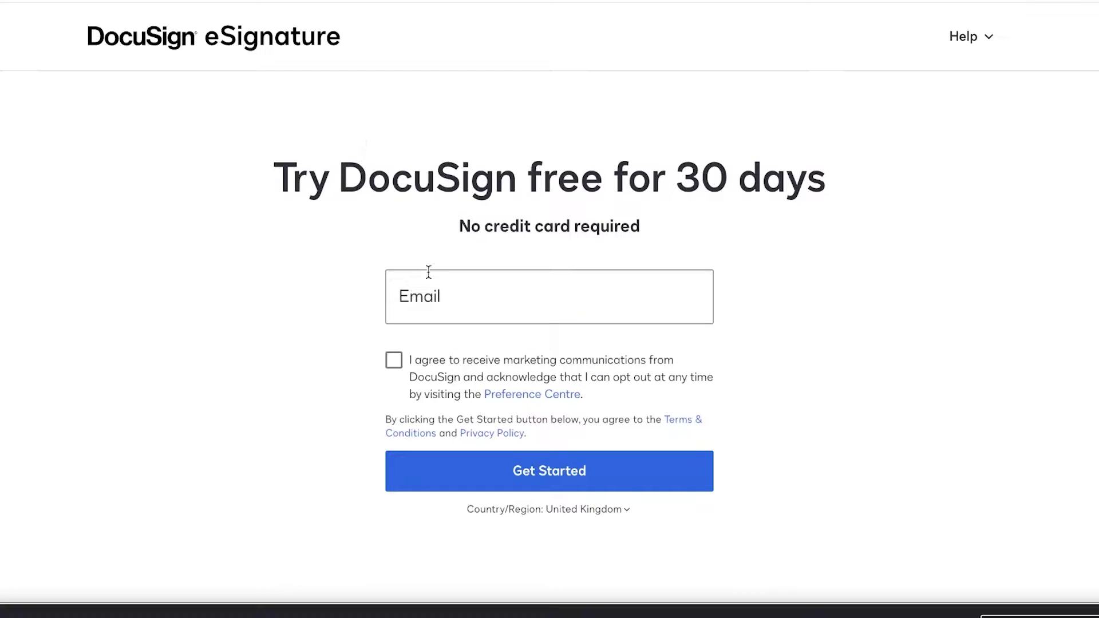
pyautogui.click(486, 309)
pyautogui.click(515, 350)
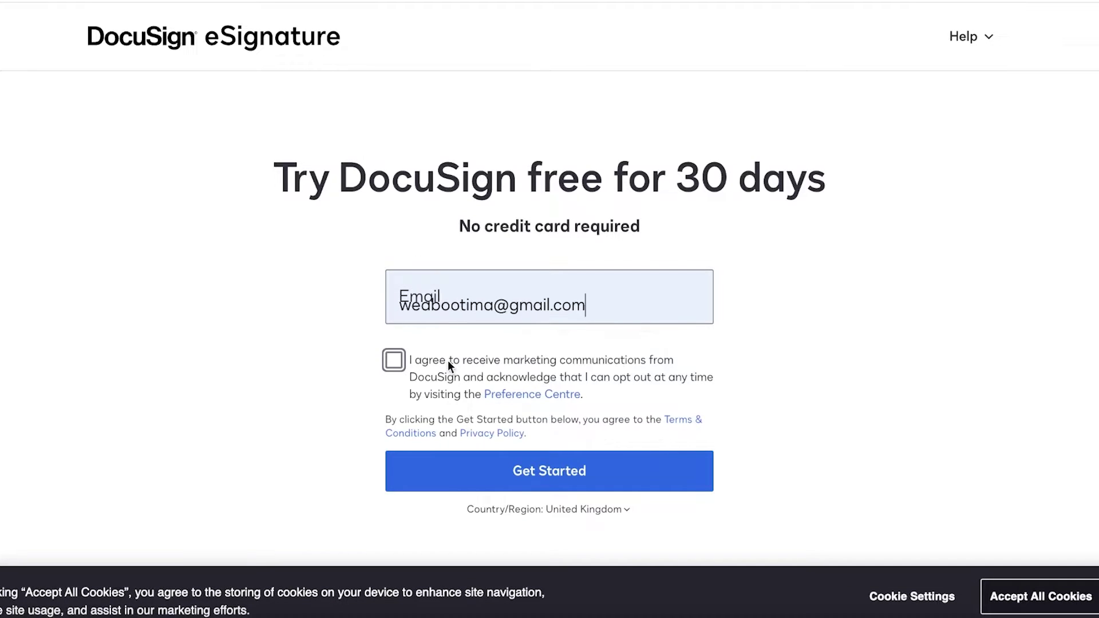
pyautogui.click(1041, 596)
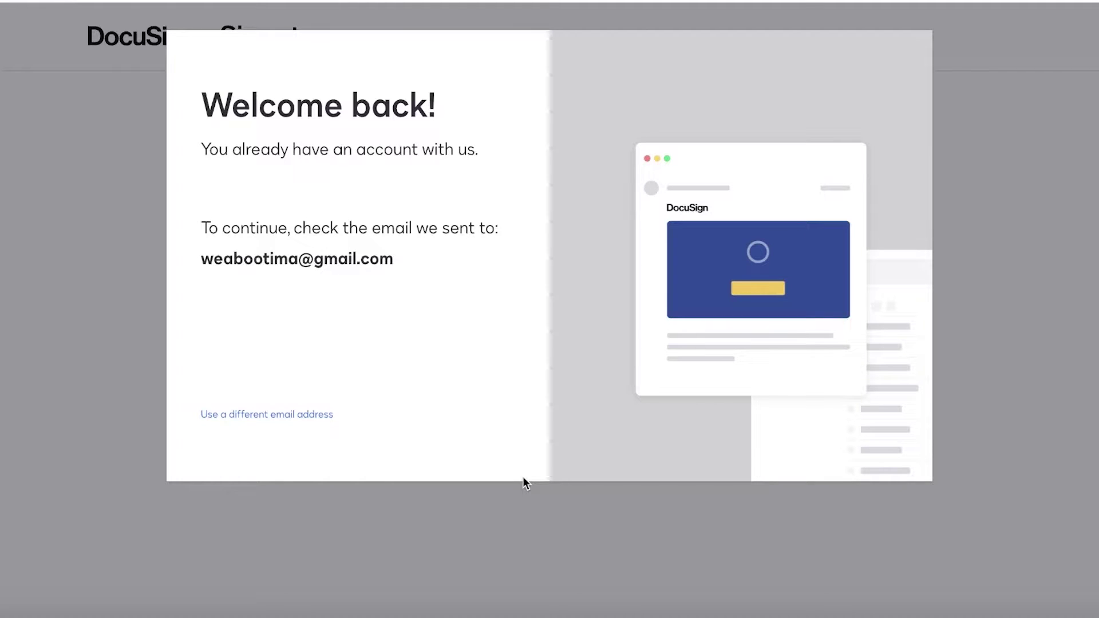
# Step: Log in through the emailed sign-in link to reach the eSignature Home dashboard
pyautogui.click(221, 416)
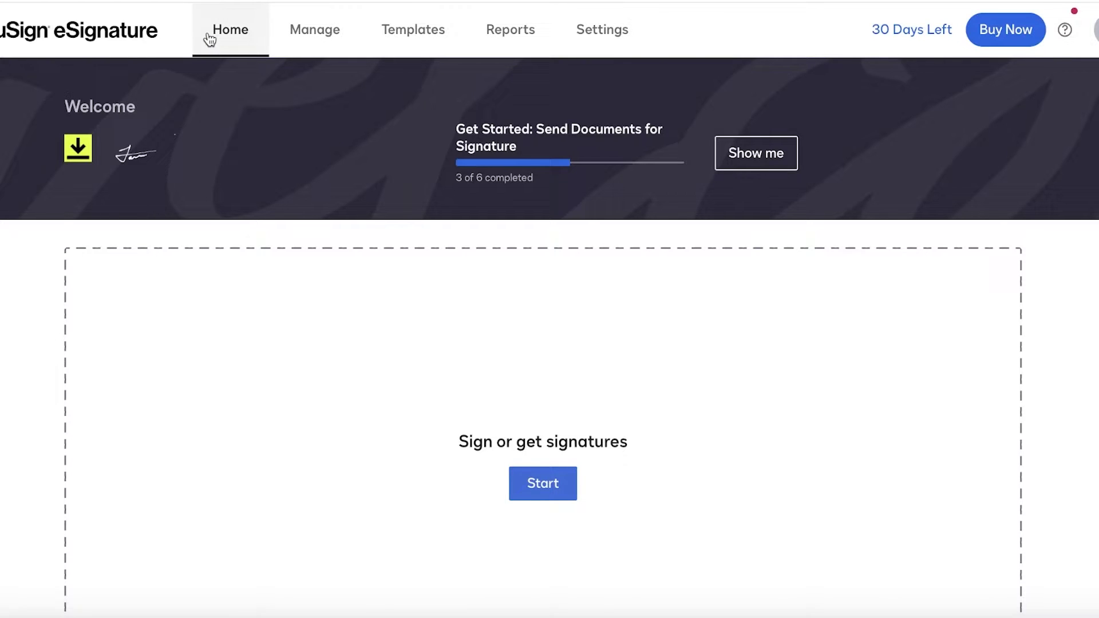
# Step: On Manage, browse the Sent, Drafts and Deleted folders, then the Action Required quick view
pyautogui.click(317, 32)
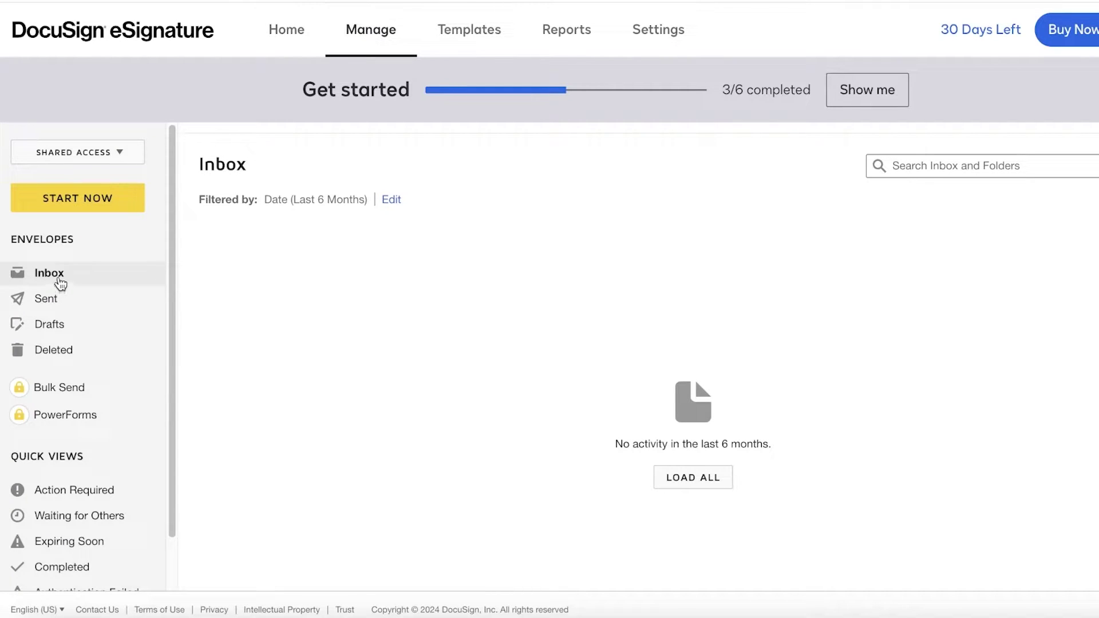
pyautogui.click(52, 301)
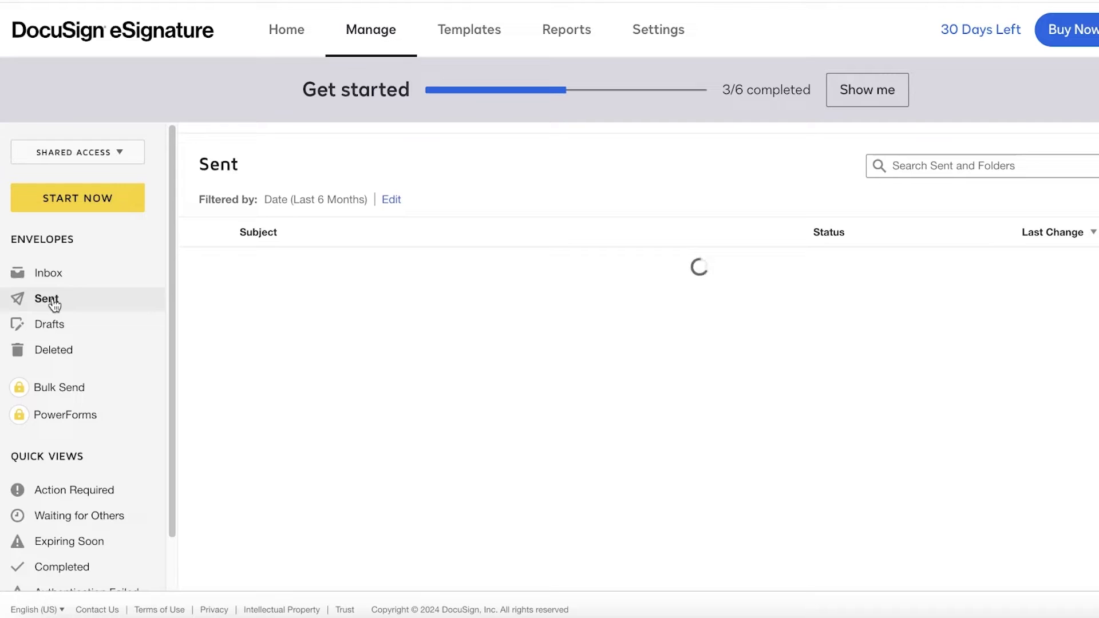
pyautogui.click(72, 335)
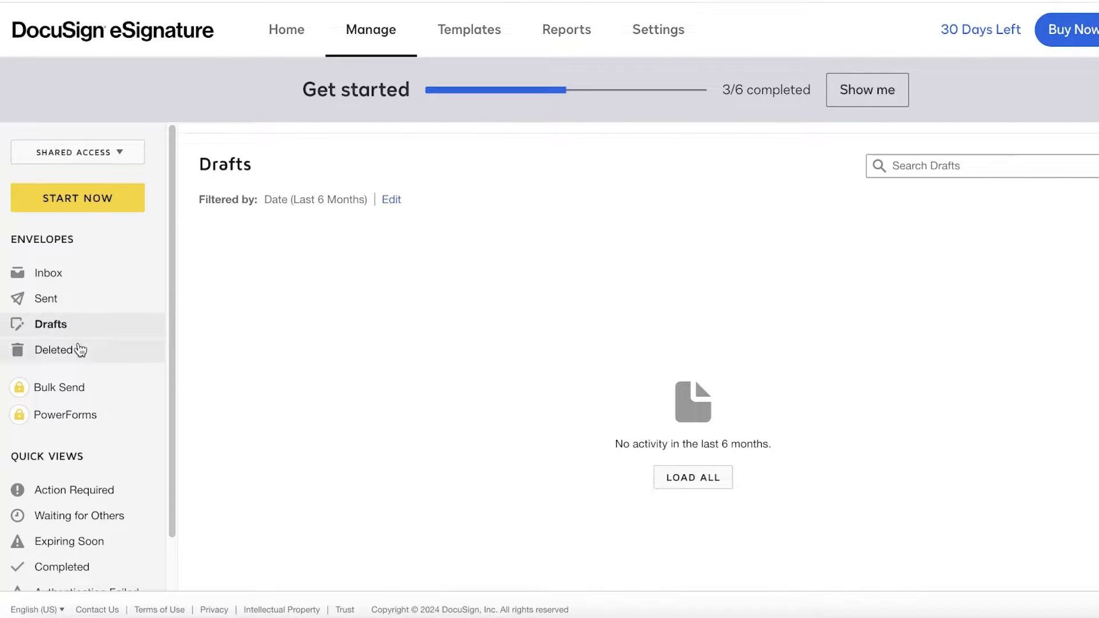
pyautogui.click(80, 350)
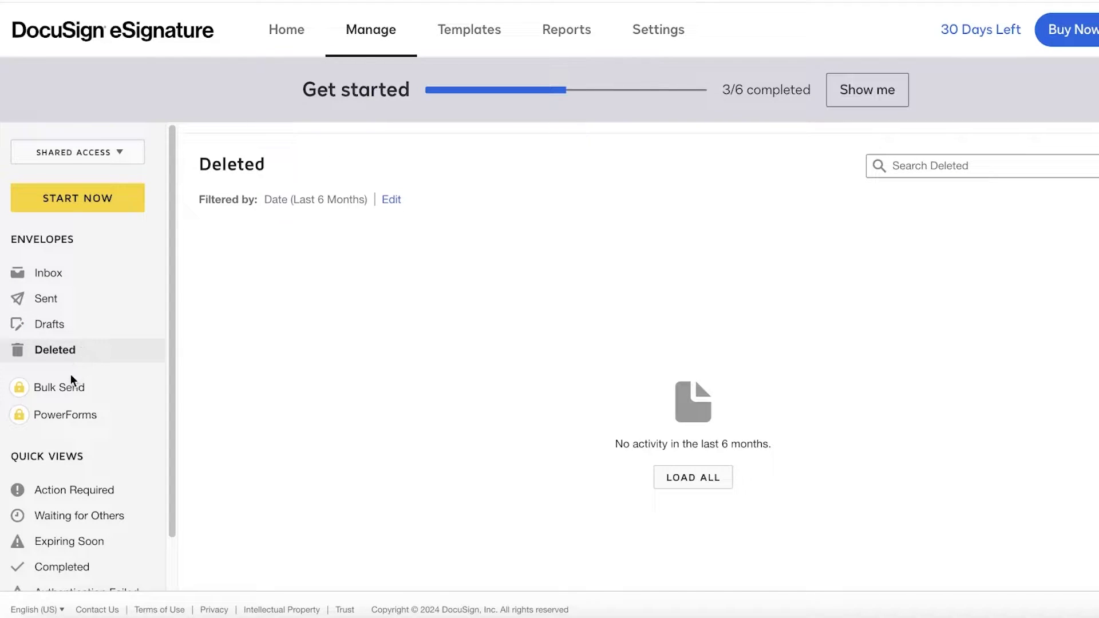
pyautogui.scroll(-1, 57, 384)
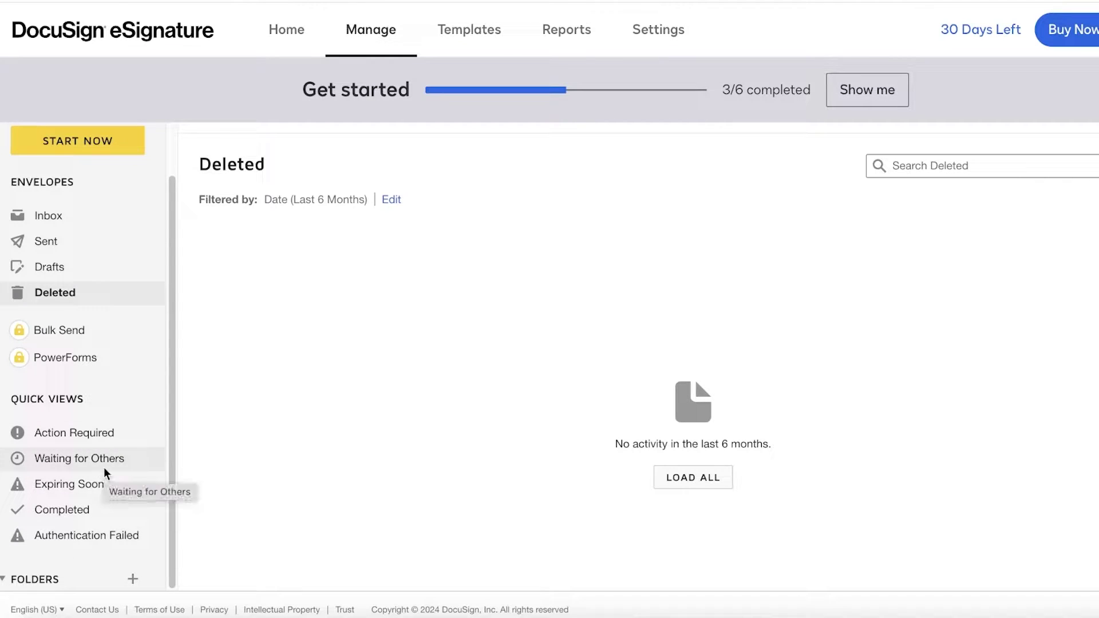
pyautogui.click(108, 433)
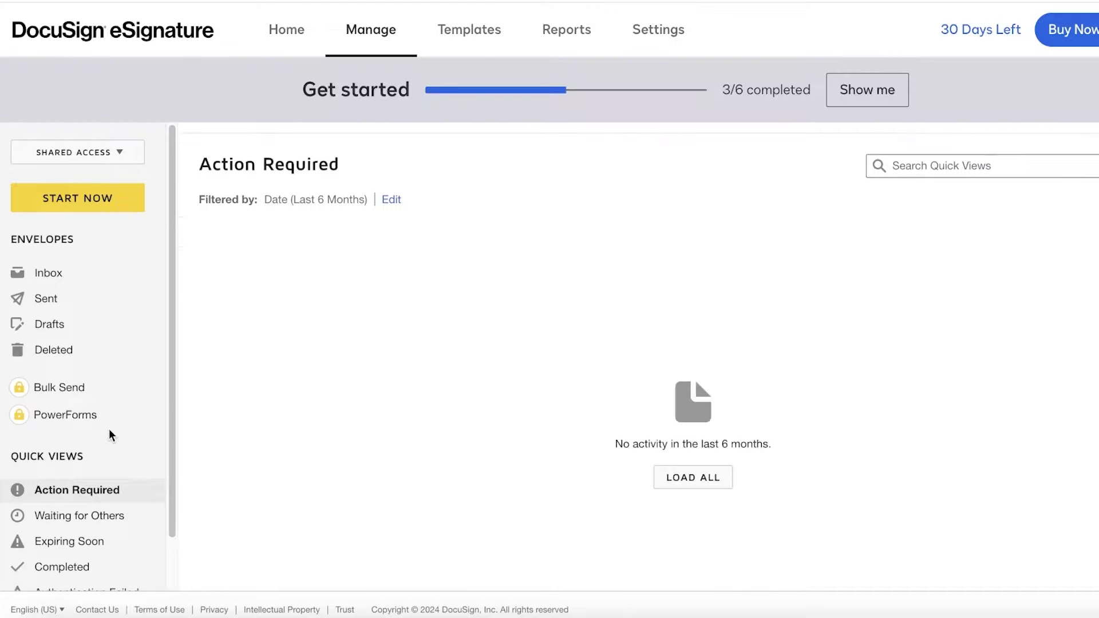
pyautogui.scroll(-1, 86, 515)
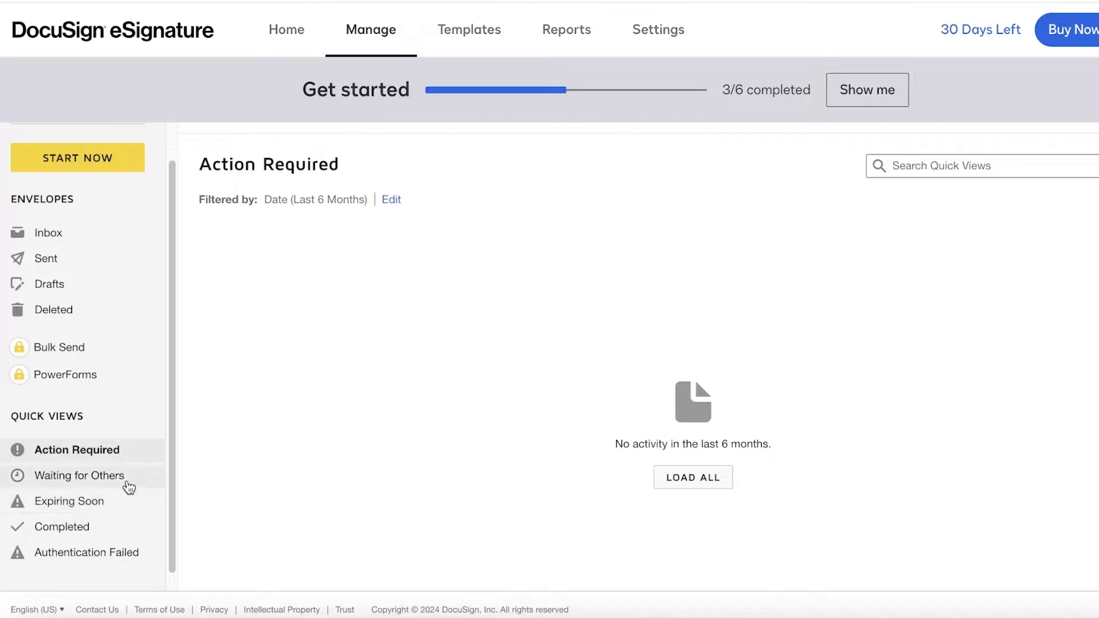
pyautogui.scroll(1, 62, 269)
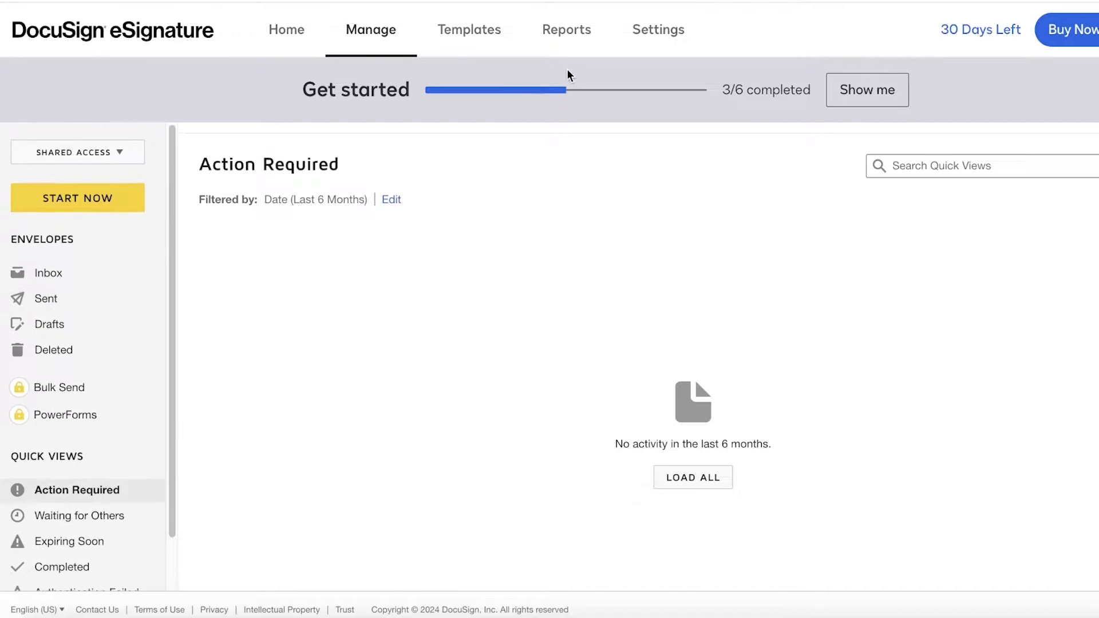
# Step: Inspect the [Untitled] template's details in My Templates, then go to Reports
pyautogui.click(458, 36)
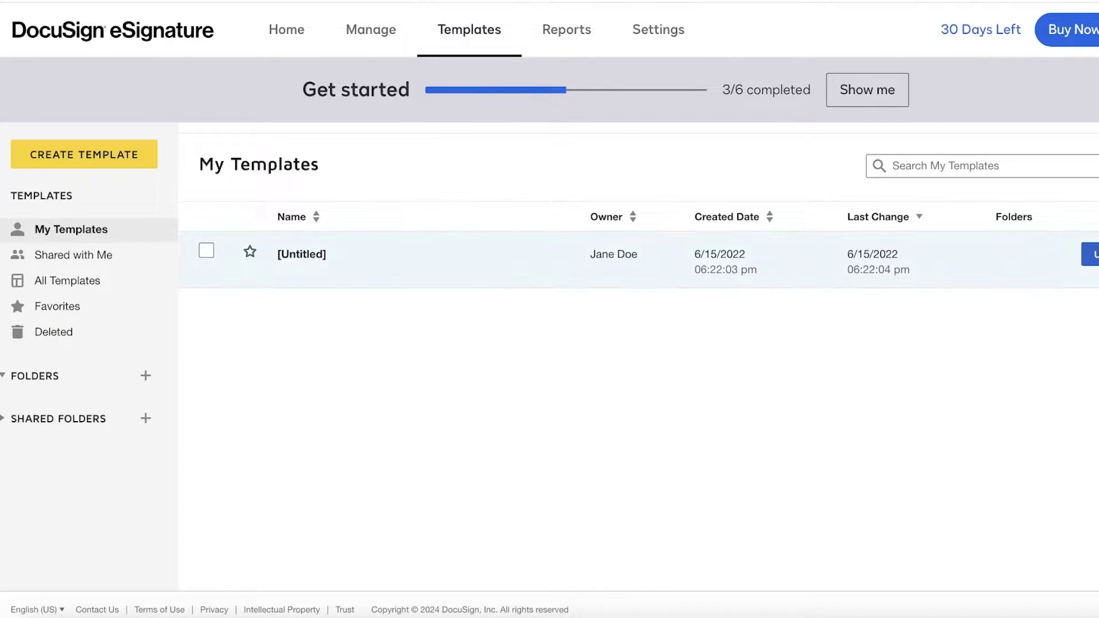
pyautogui.click(753, 264)
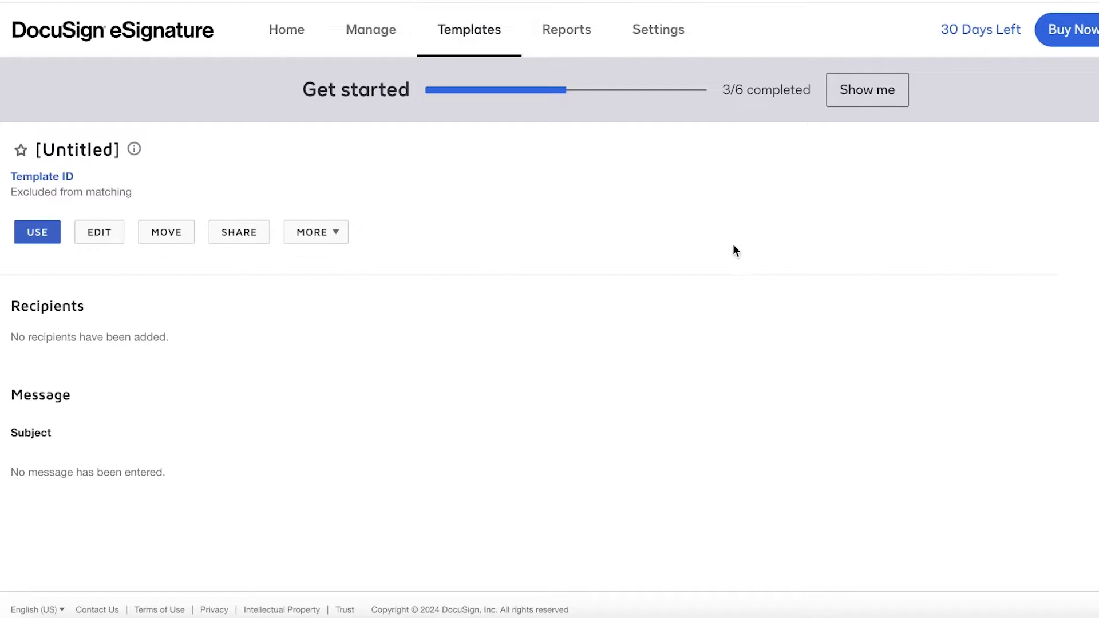
pyautogui.click(458, 32)
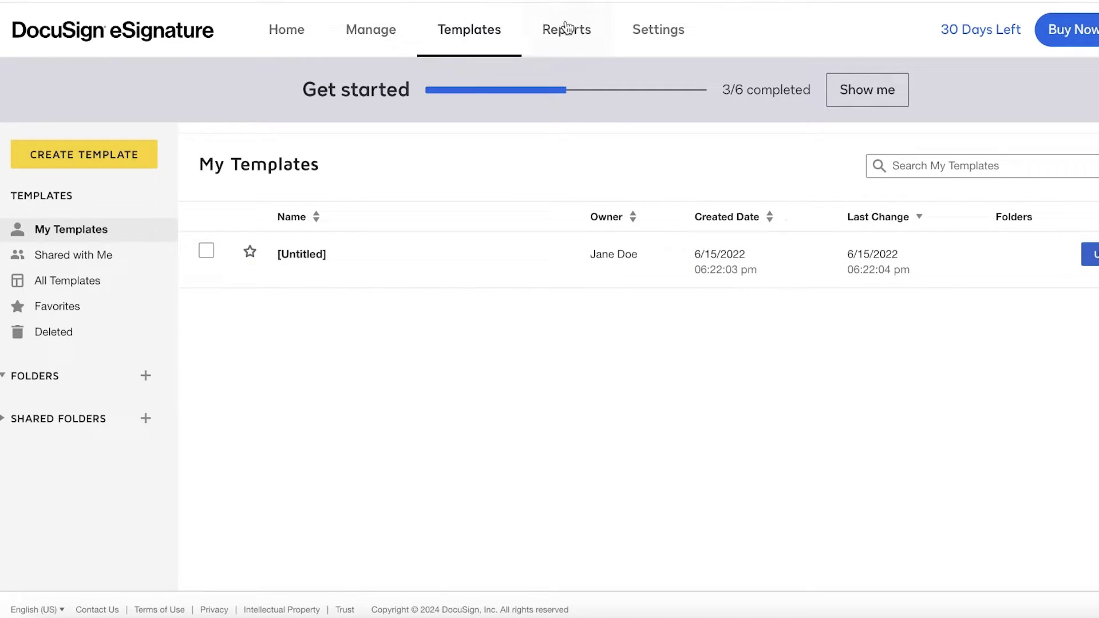
pyautogui.click(584, 32)
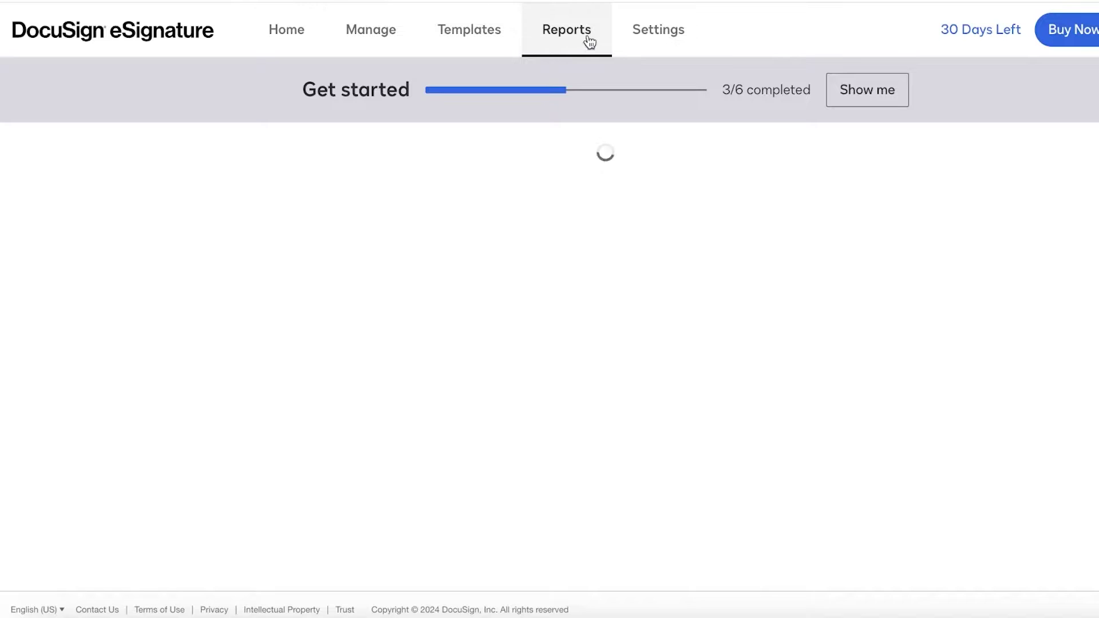
# Step: Scroll through the Administrator dashboard on the Reports page
pyautogui.scroll(-1, 598, 189)
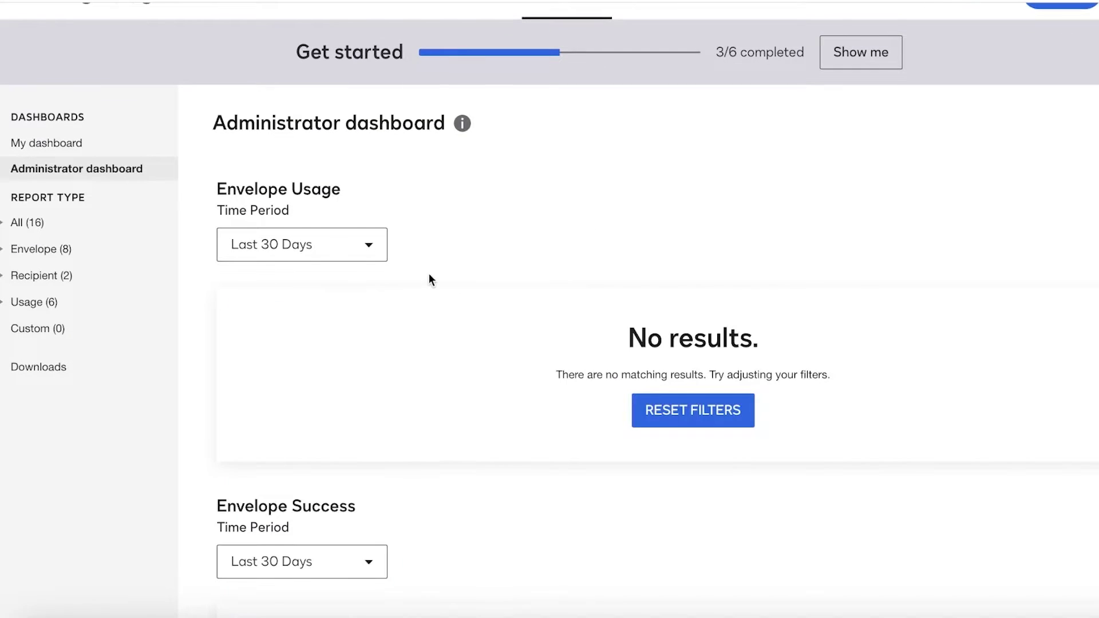
pyautogui.scroll(1, 681, 124)
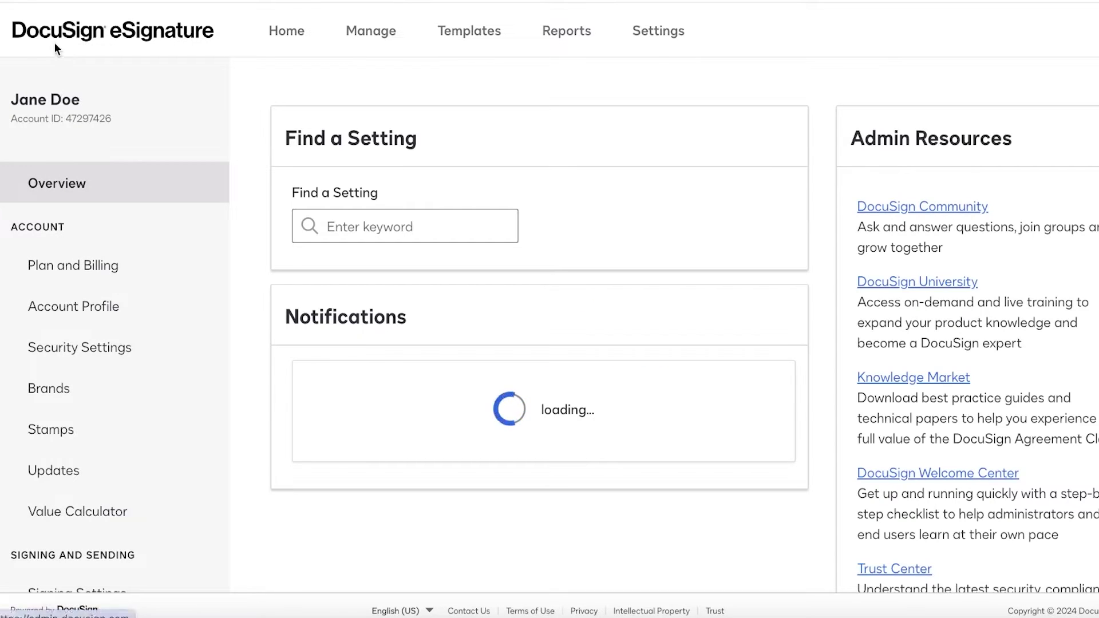
# Step: In Signing Settings, set the Signature option to 'Do not add frame' and save
pyautogui.scroll(-10, 444, 225)
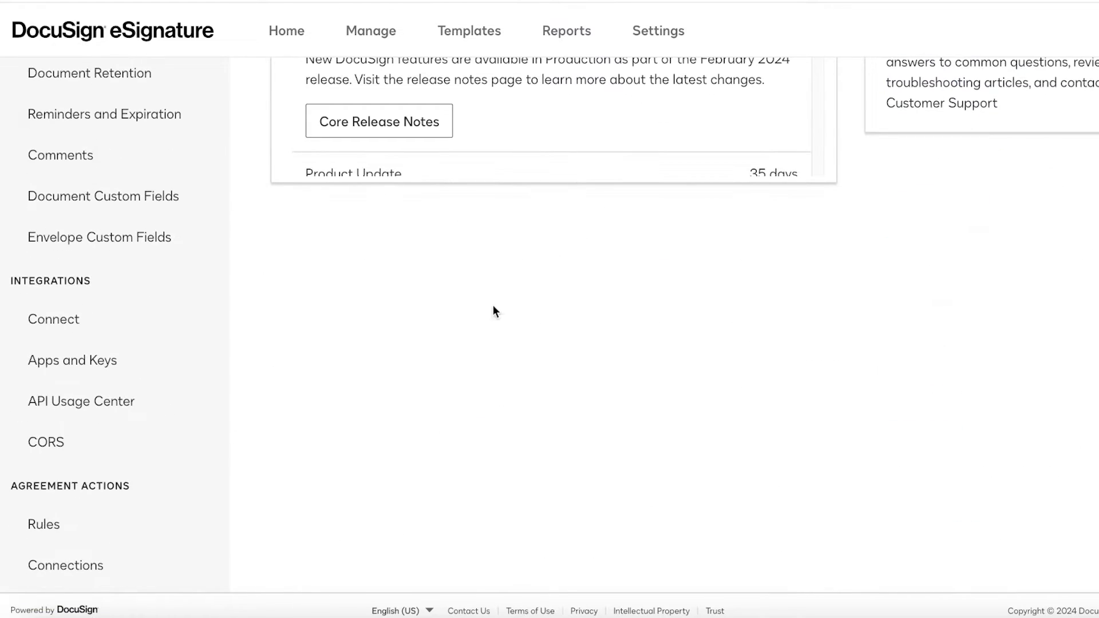
pyautogui.scroll(10, 142, 316)
pyautogui.scroll(-10, 152, 480)
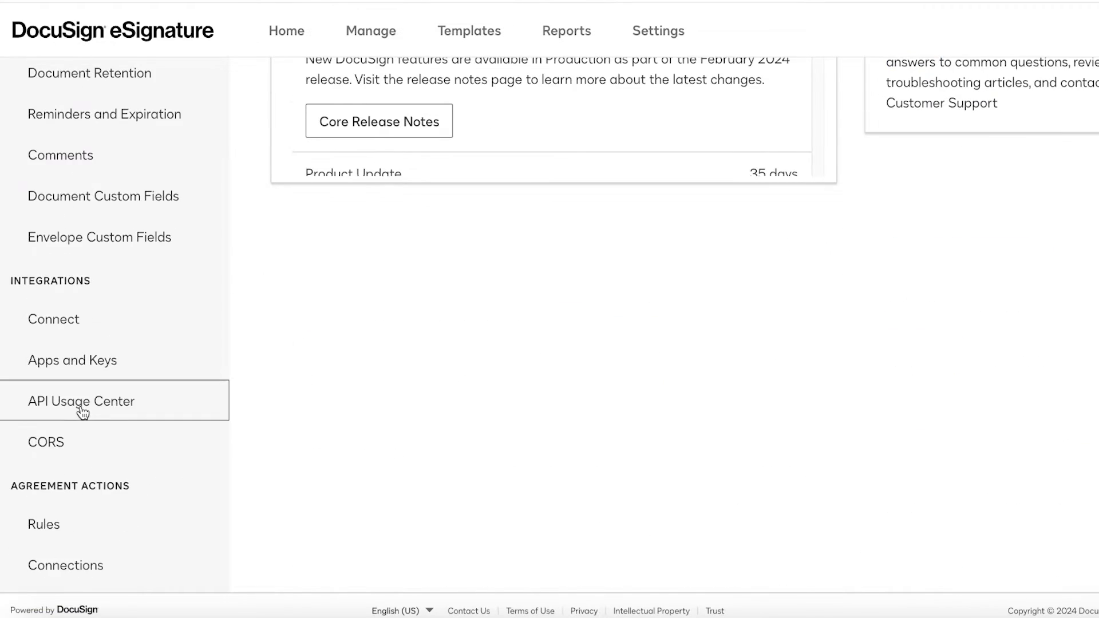
pyautogui.scroll(1, 68, 445)
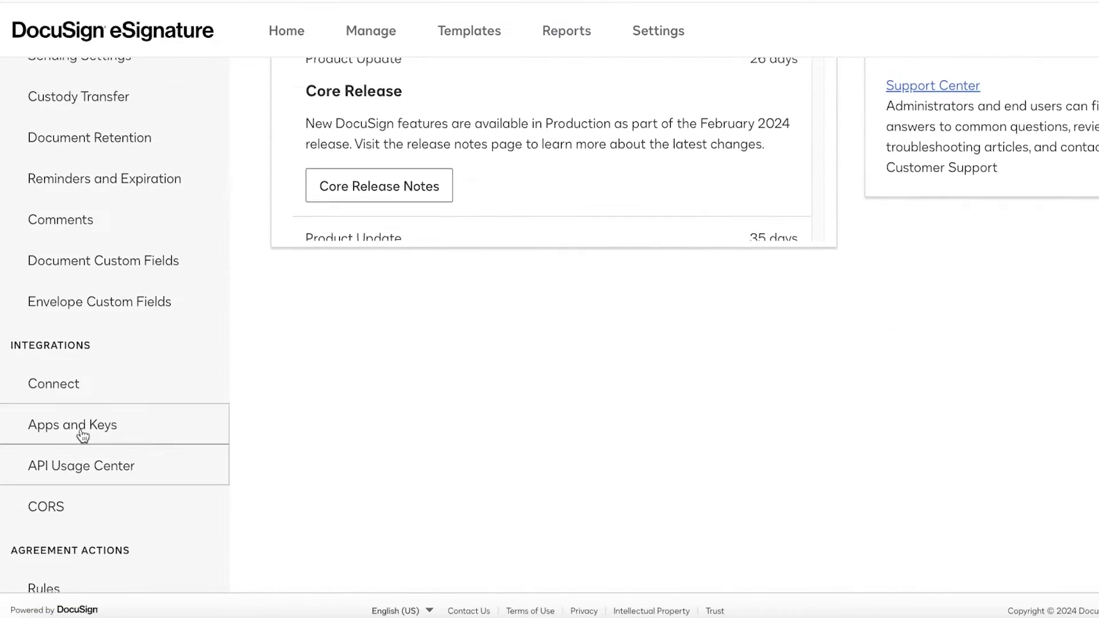
pyautogui.scroll(3, 92, 434)
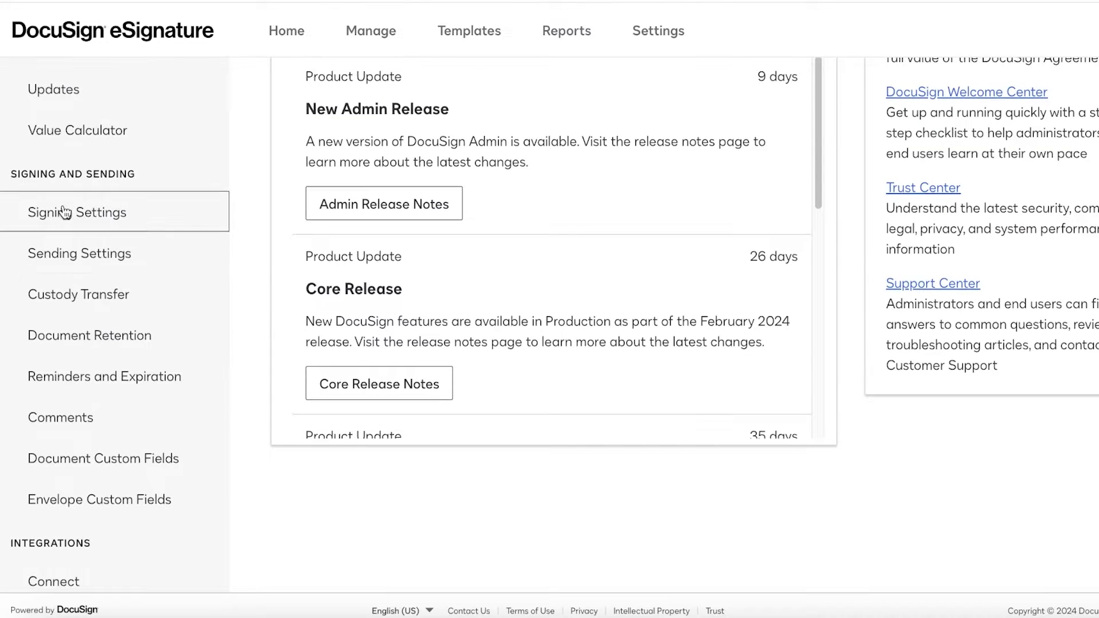
pyautogui.click(64, 212)
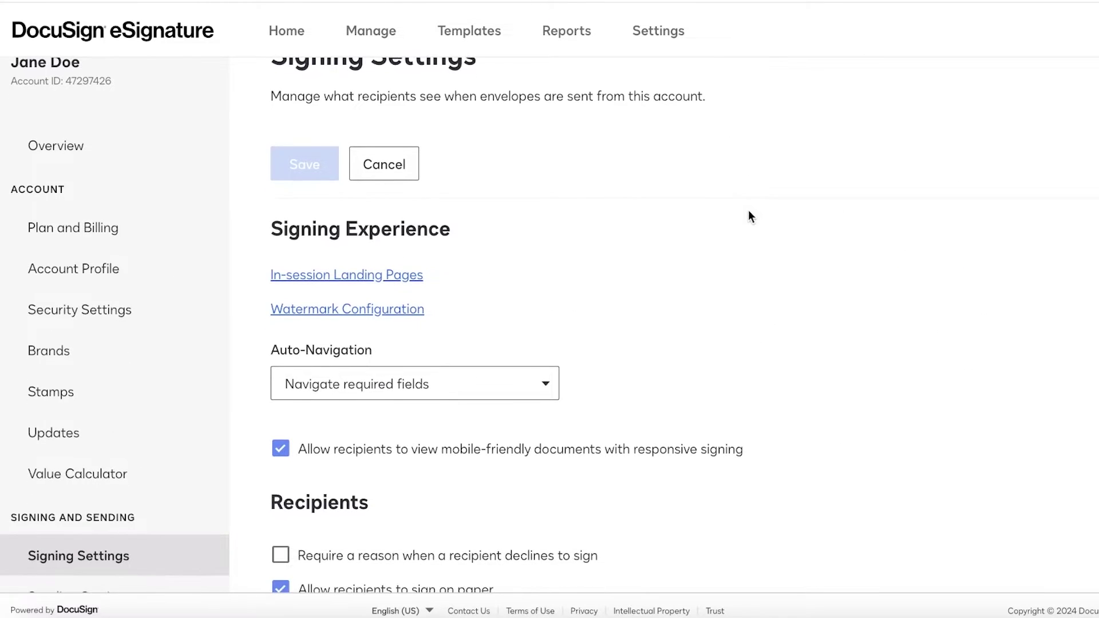
pyautogui.scroll(1, 749, 216)
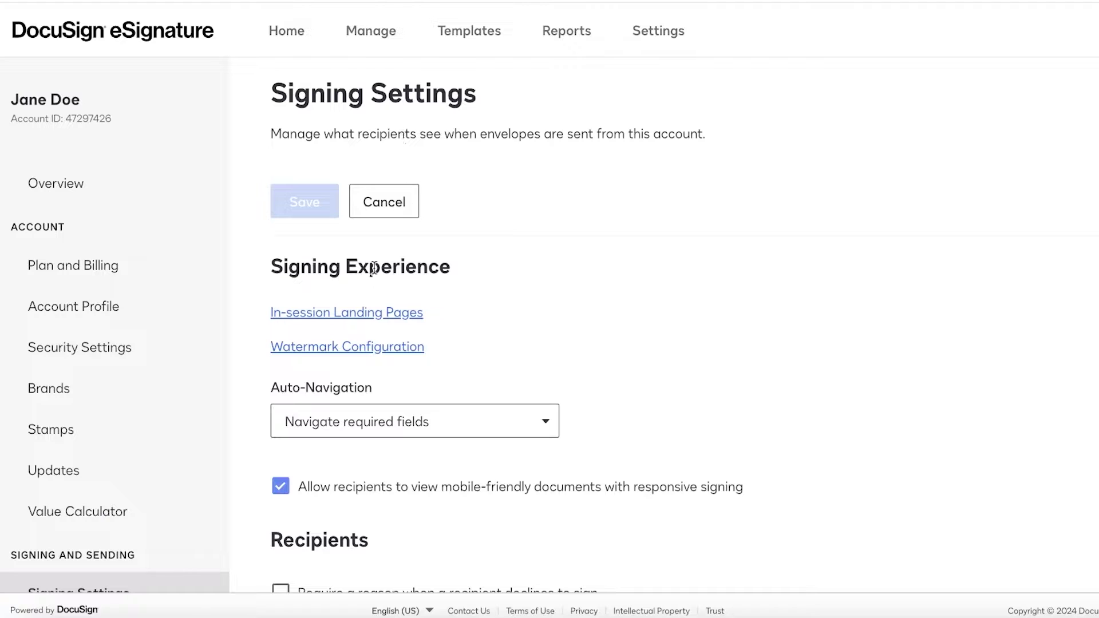
pyautogui.scroll(-8, 362, 372)
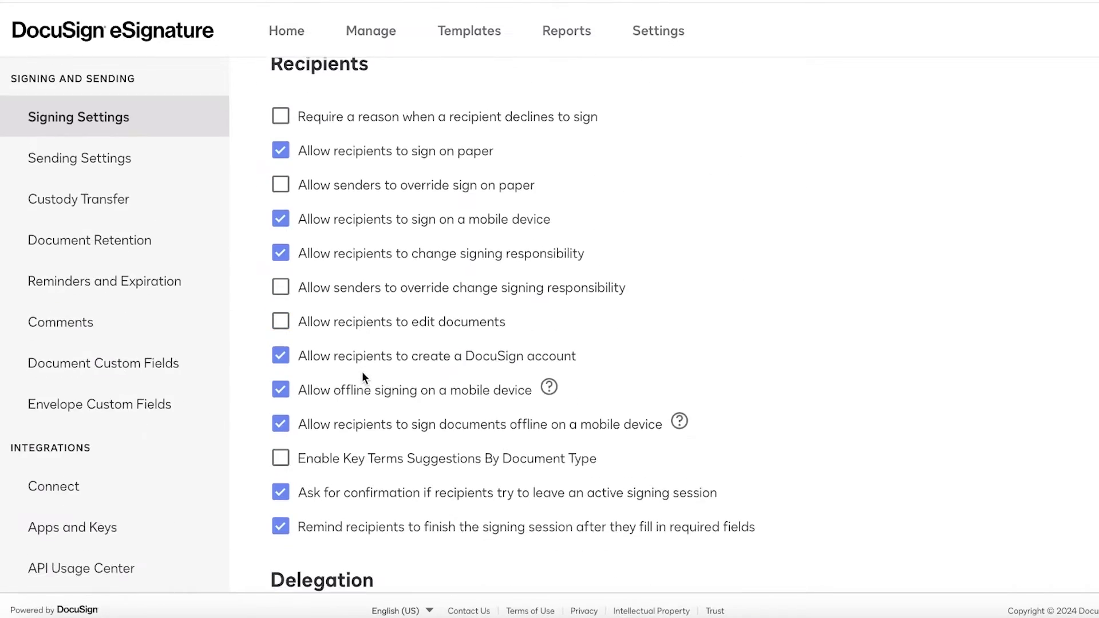
pyautogui.scroll(-7, 366, 375)
pyautogui.scroll(-8, 377, 372)
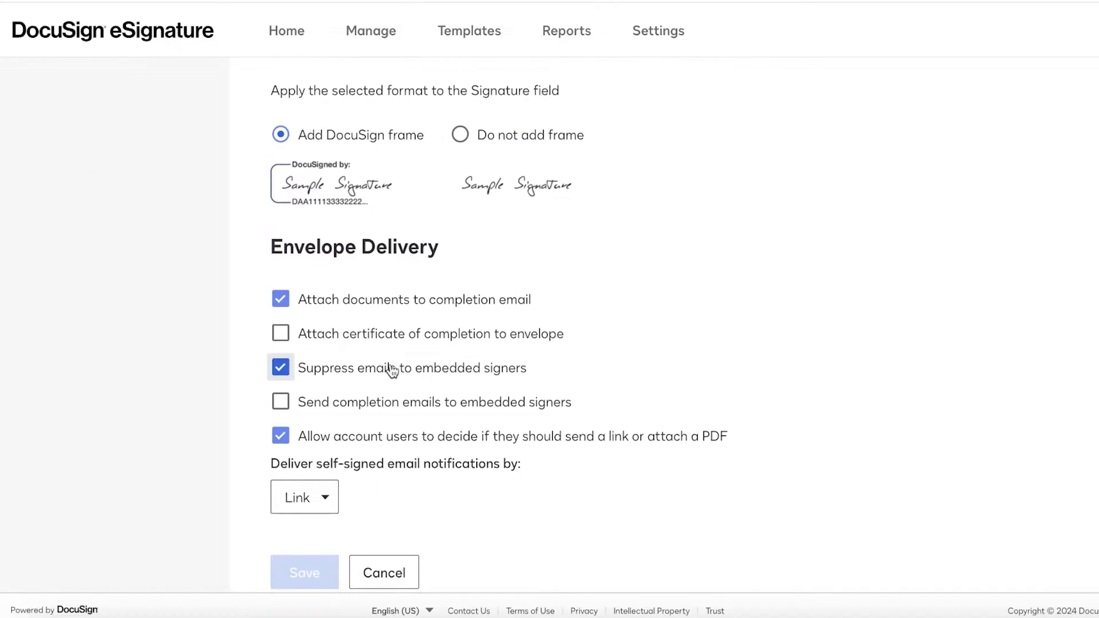
pyautogui.scroll(7, 333, 262)
pyautogui.scroll(-5, 528, 280)
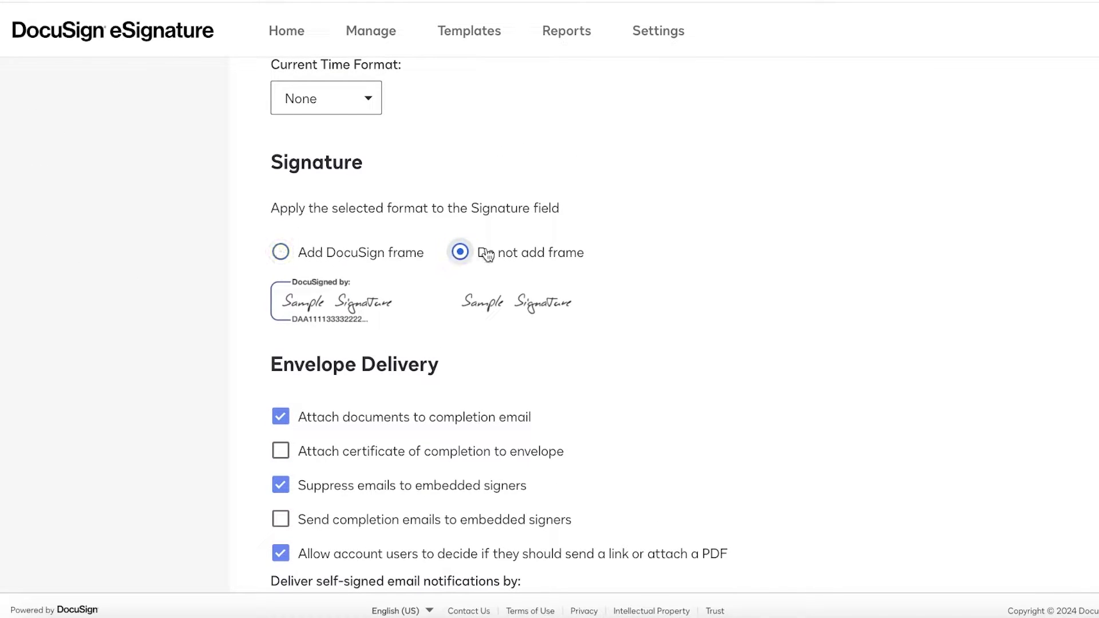
pyautogui.scroll(15, 343, 252)
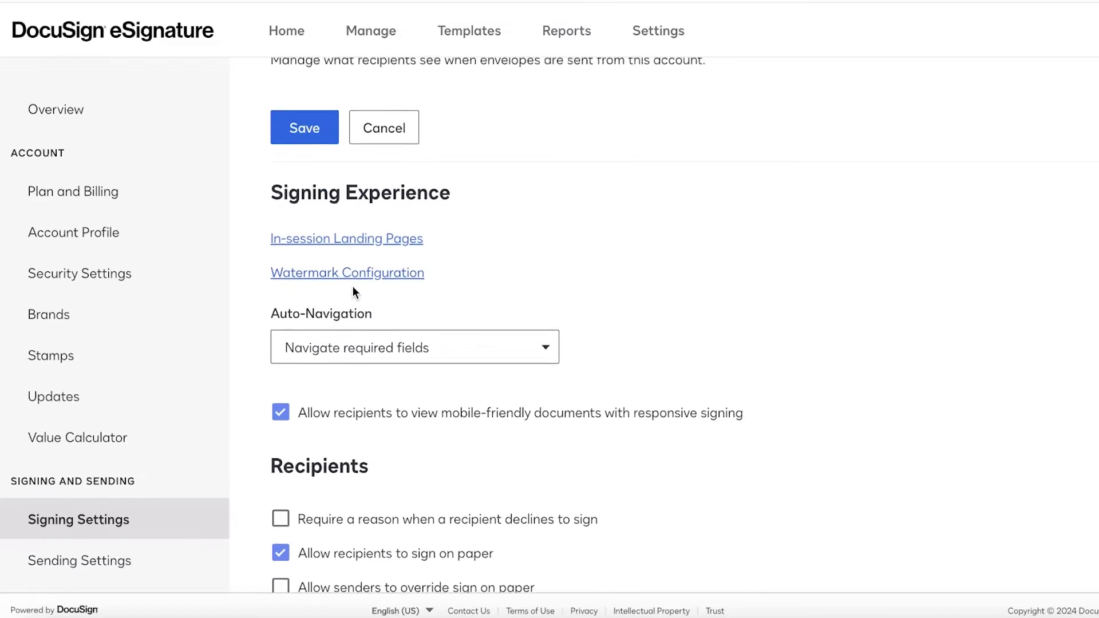
pyautogui.scroll(1, 353, 289)
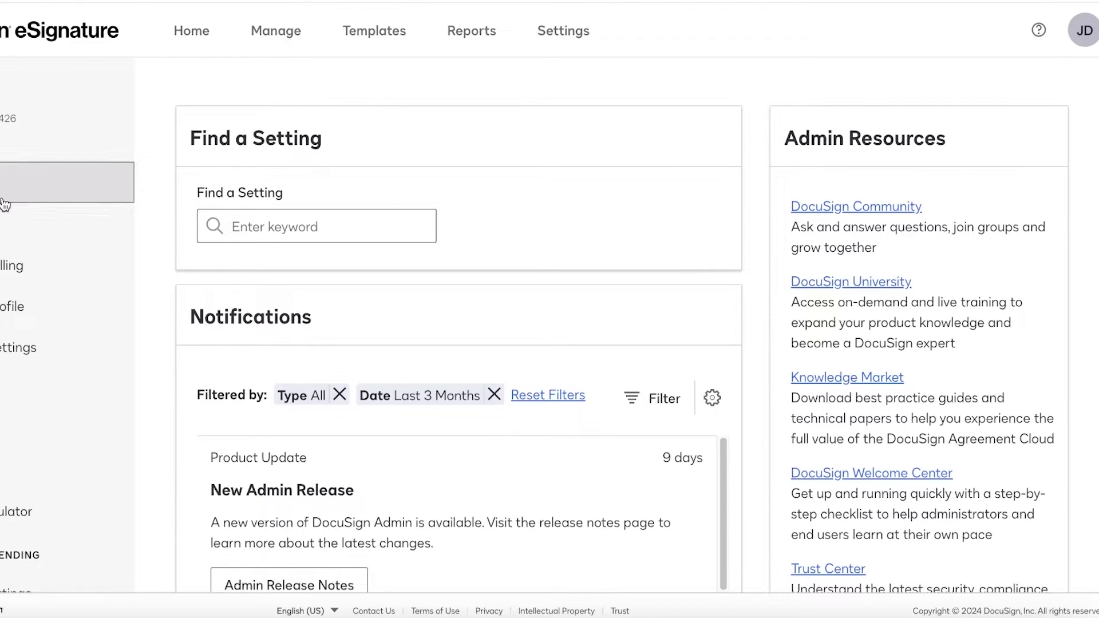
# Step: Scroll through the Settings Overview page
pyautogui.scroll(-8, 69, 229)
pyautogui.scroll(-1, 427, 304)
pyautogui.scroll(1, 579, 253)
pyautogui.scroll(8, 732, 229)
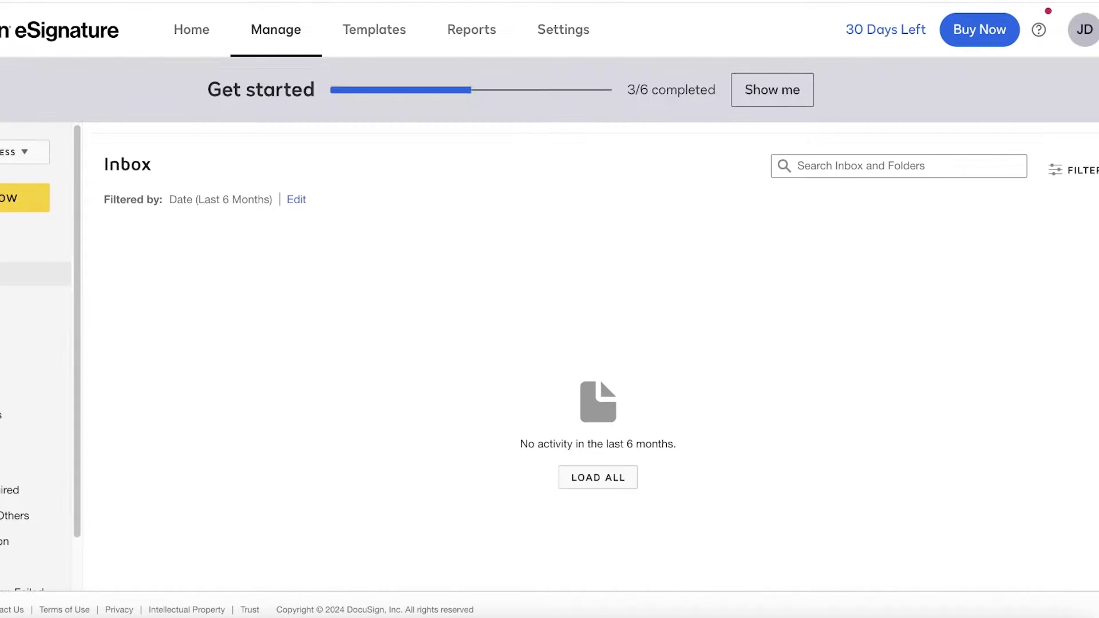
# Step: Start a new envelope and add the [Untitled] template to it
pyautogui.click(6, 199)
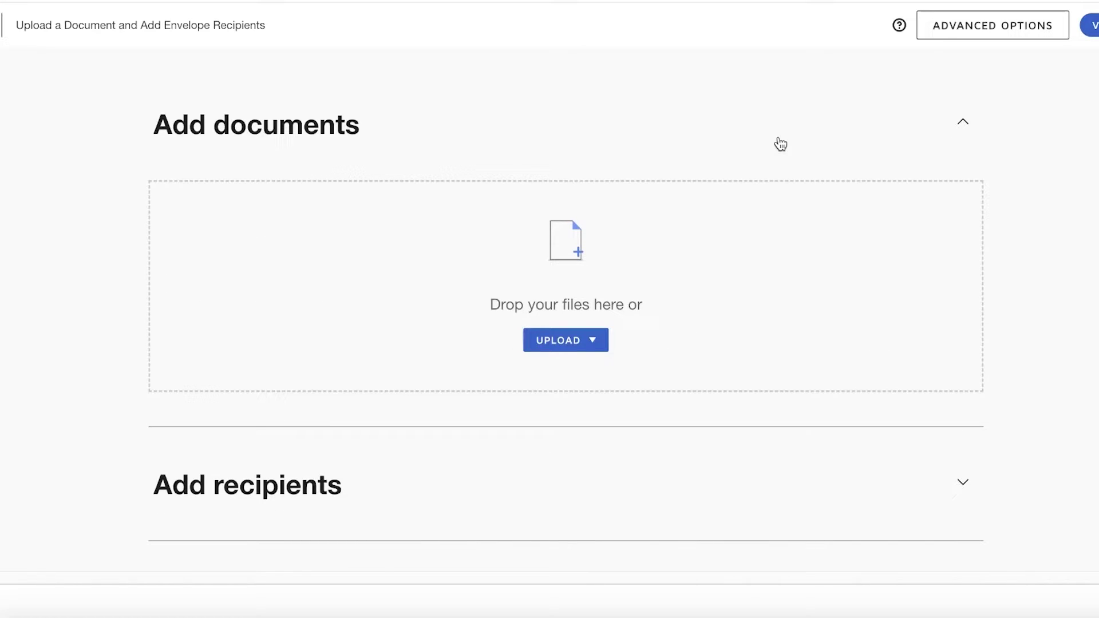
pyautogui.click(563, 350)
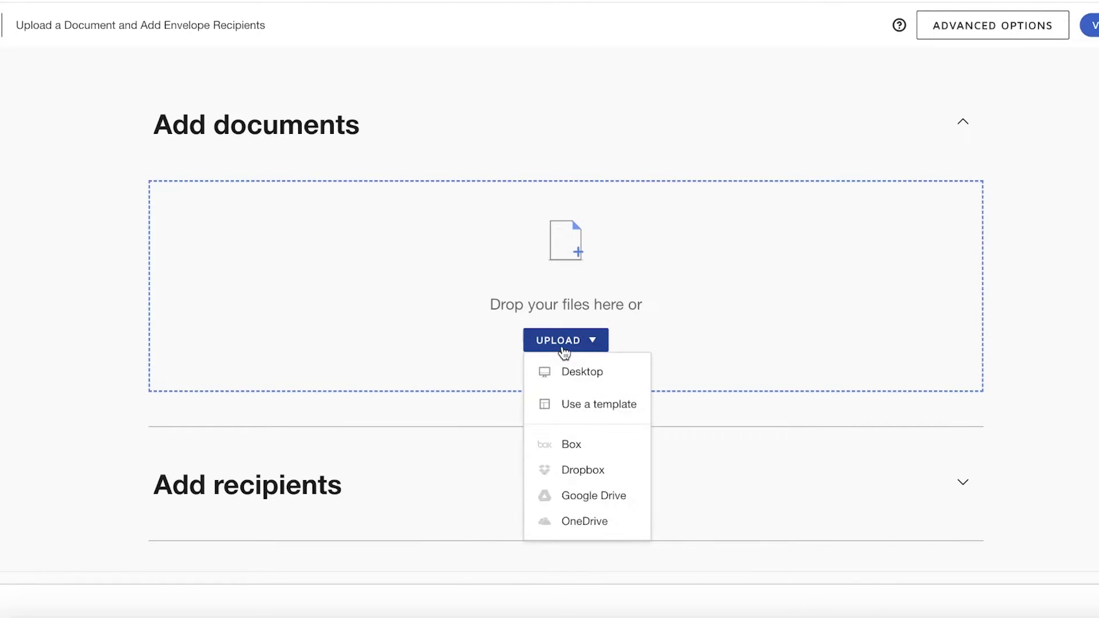
pyautogui.click(628, 414)
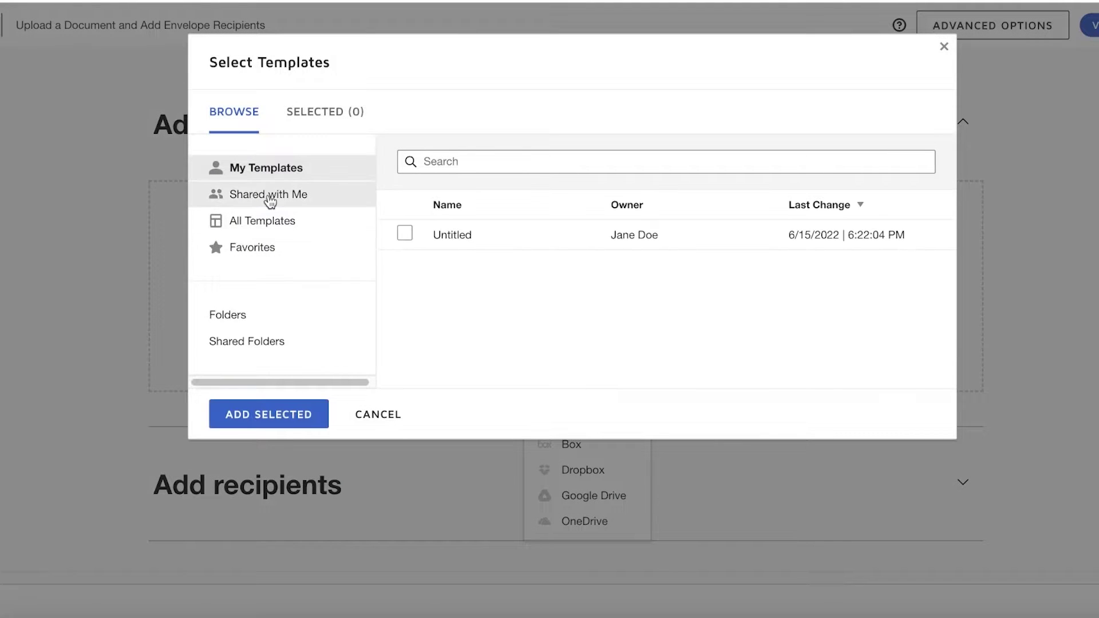
pyautogui.click(497, 240)
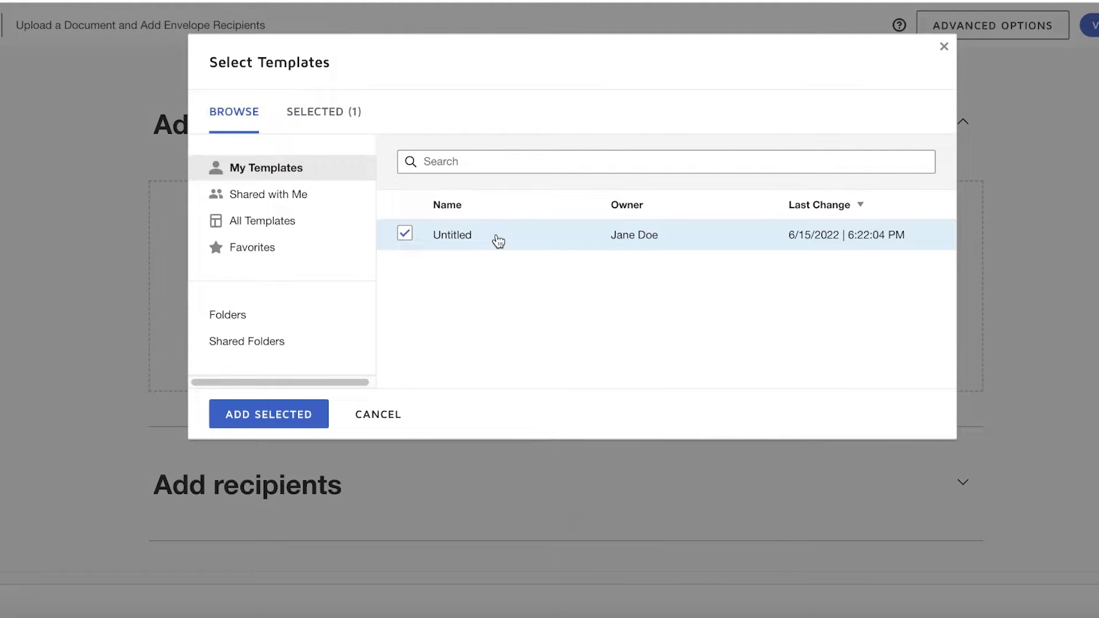
pyautogui.click(246, 222)
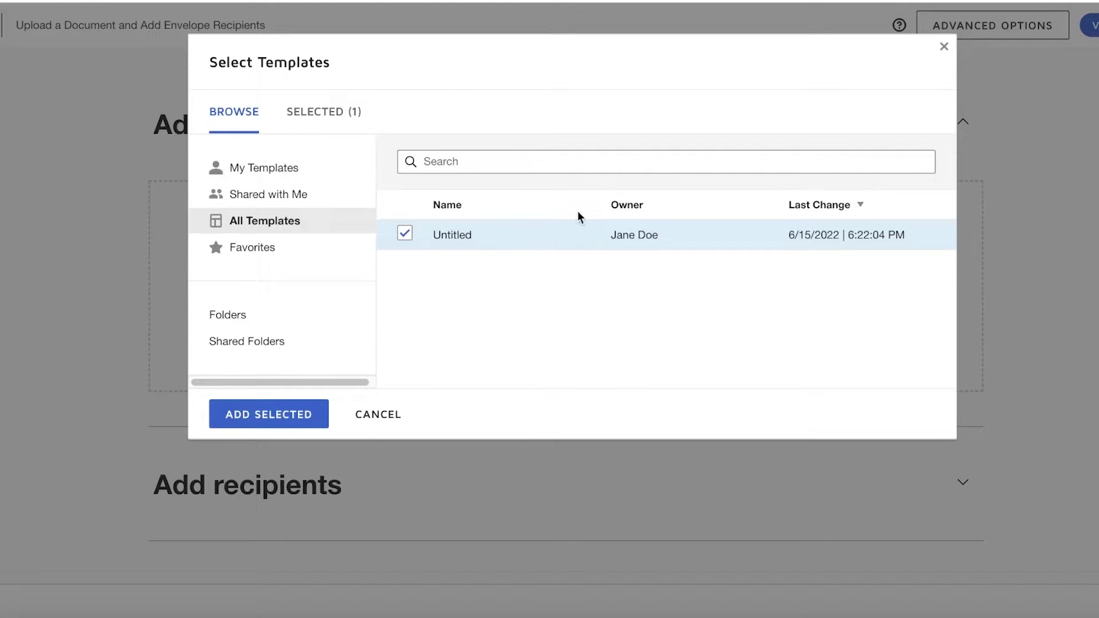
pyautogui.click(240, 414)
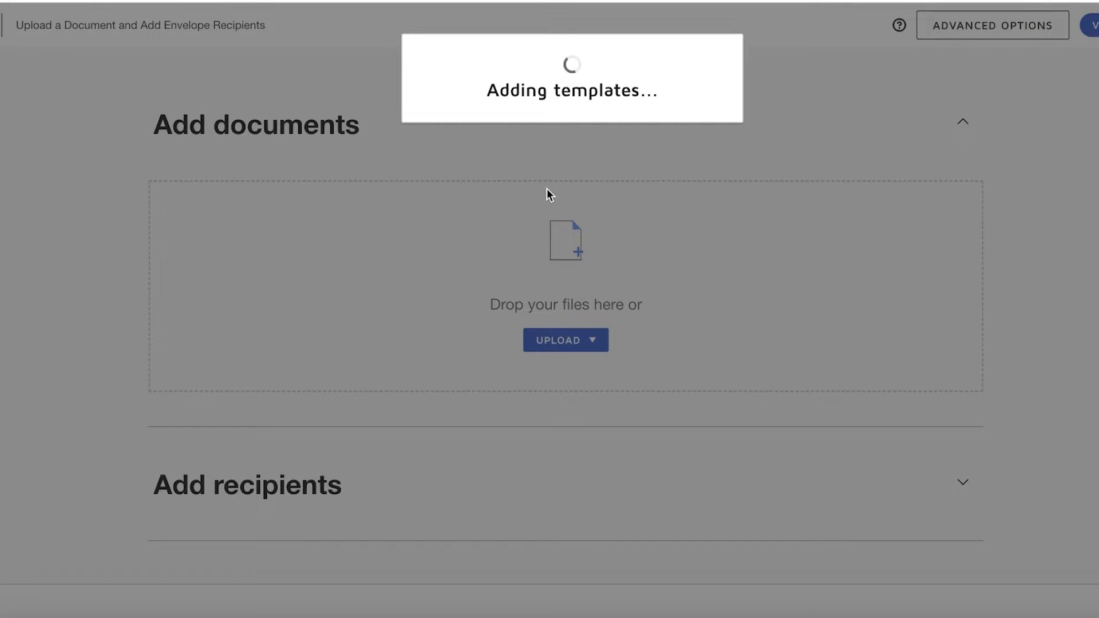
# Step: Expand the Add recipients and Add message sections of the envelope
pyautogui.scroll(-3, 540, 191)
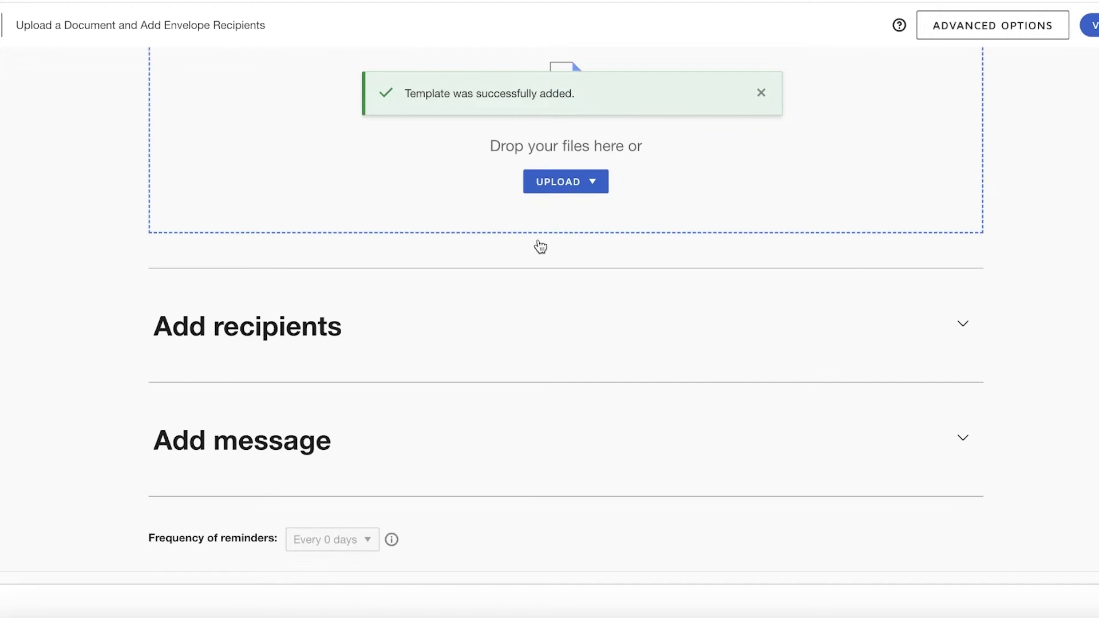
pyautogui.click(471, 328)
pyautogui.scroll(-5, 846, 341)
pyautogui.scroll(4, 680, 291)
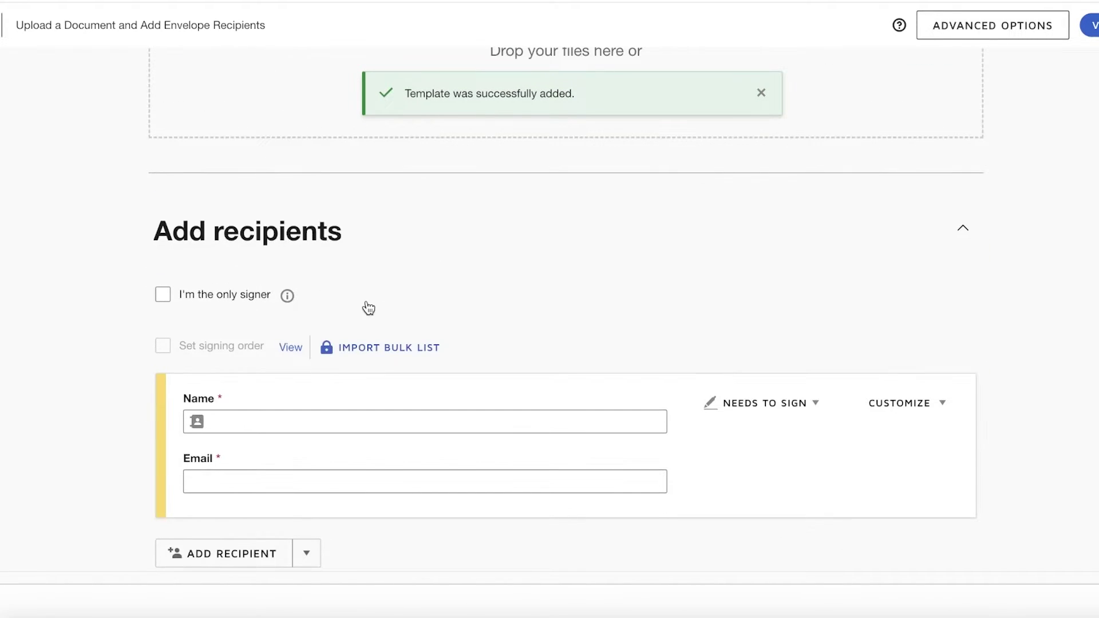
pyautogui.scroll(-4, 252, 187)
pyautogui.click(286, 431)
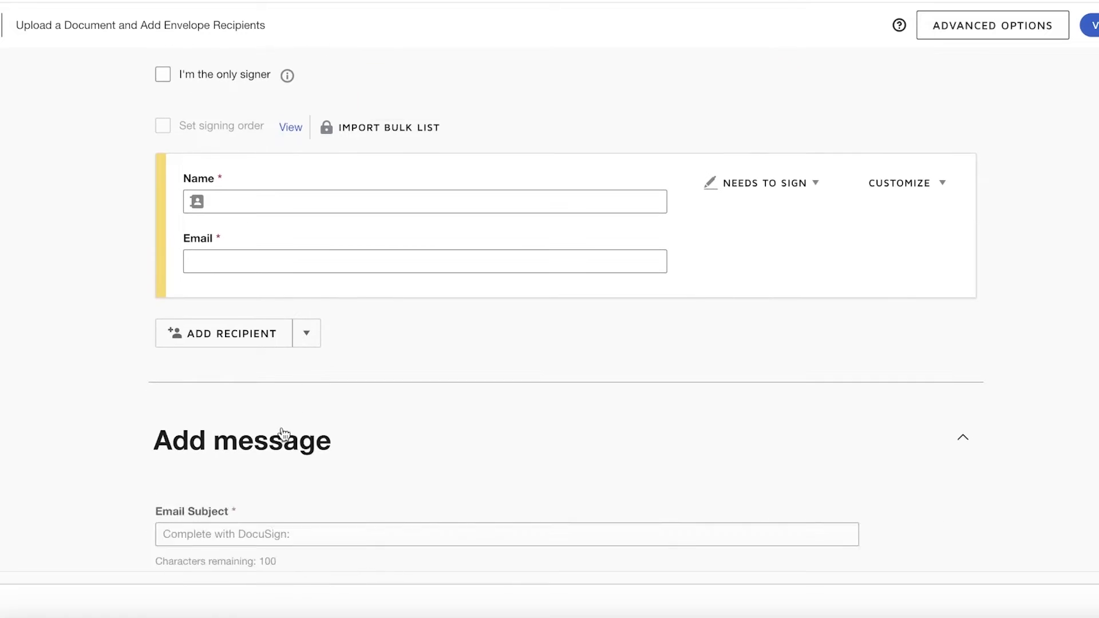
pyautogui.scroll(-4, 430, 398)
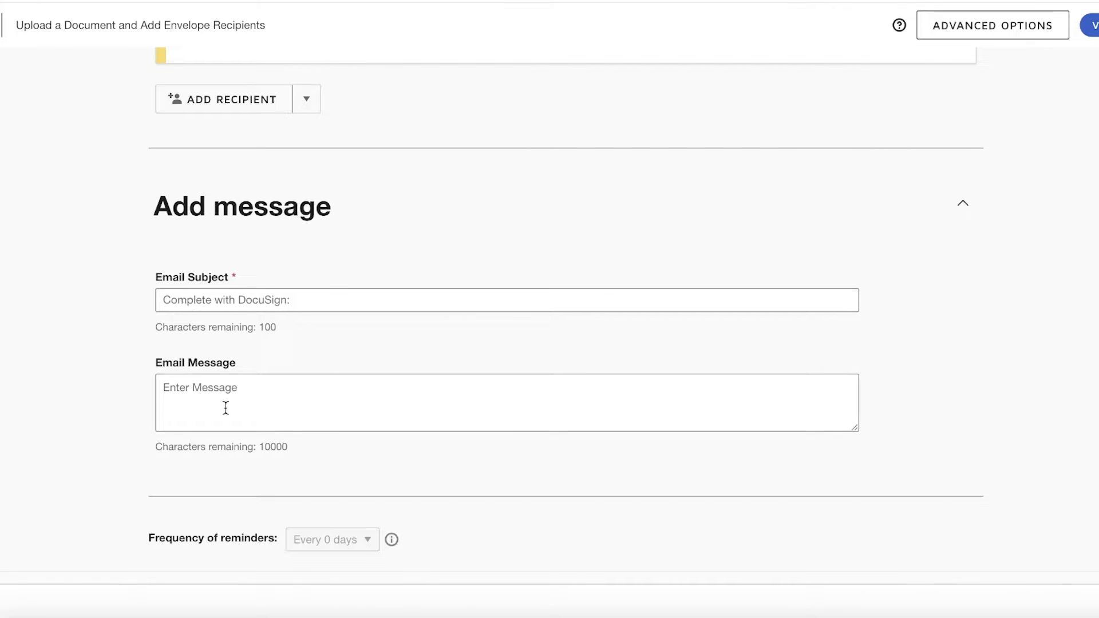
pyautogui.scroll(12, 652, 232)
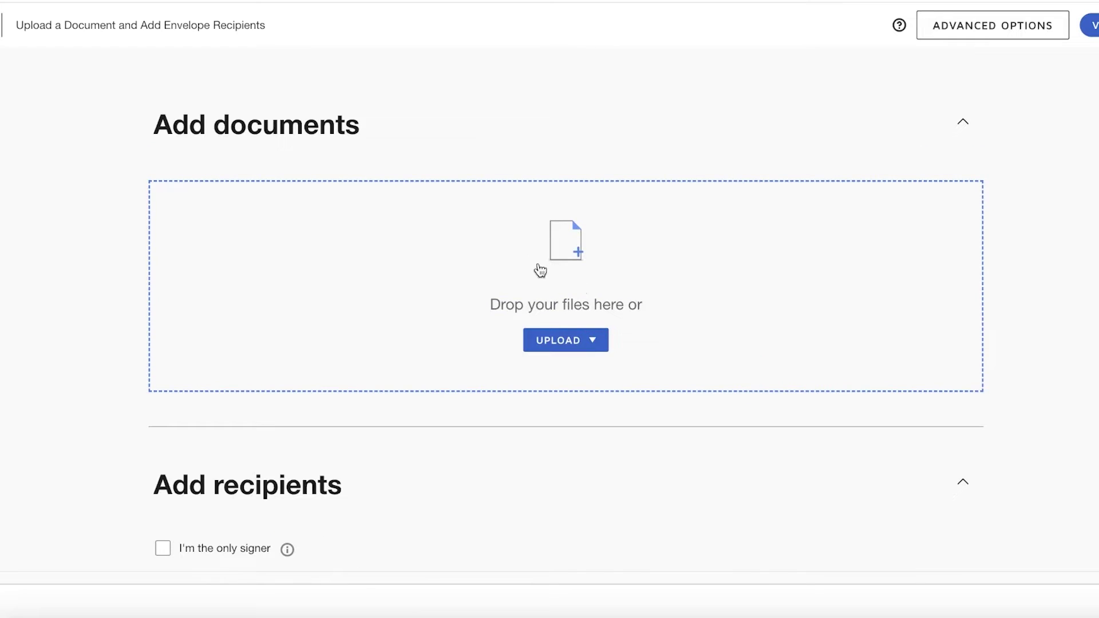
# Step: Upload 'RM final report of the project.docx' from Downloads to the envelope
pyautogui.click(549, 281)
pyautogui.click(287, 201)
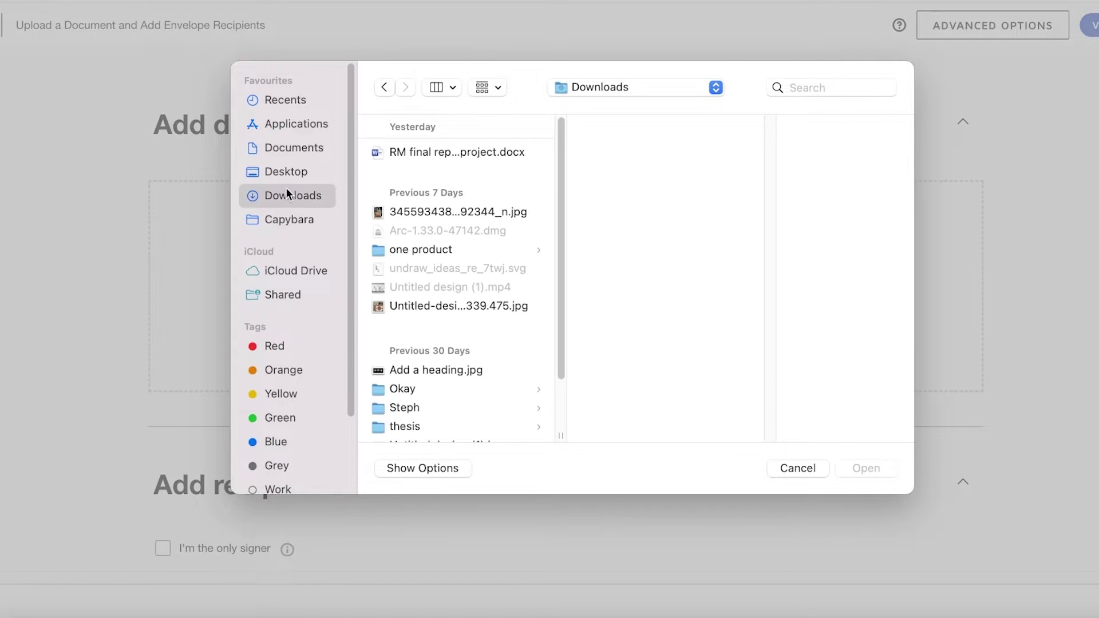
pyautogui.scroll(-2, 472, 328)
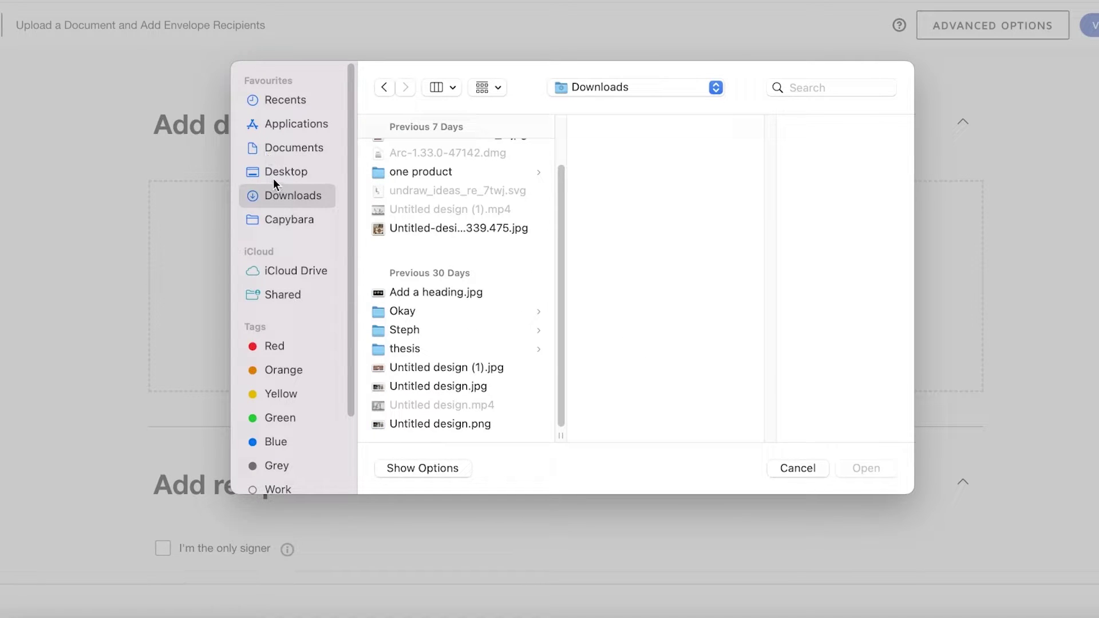
pyautogui.scroll(2, 470, 327)
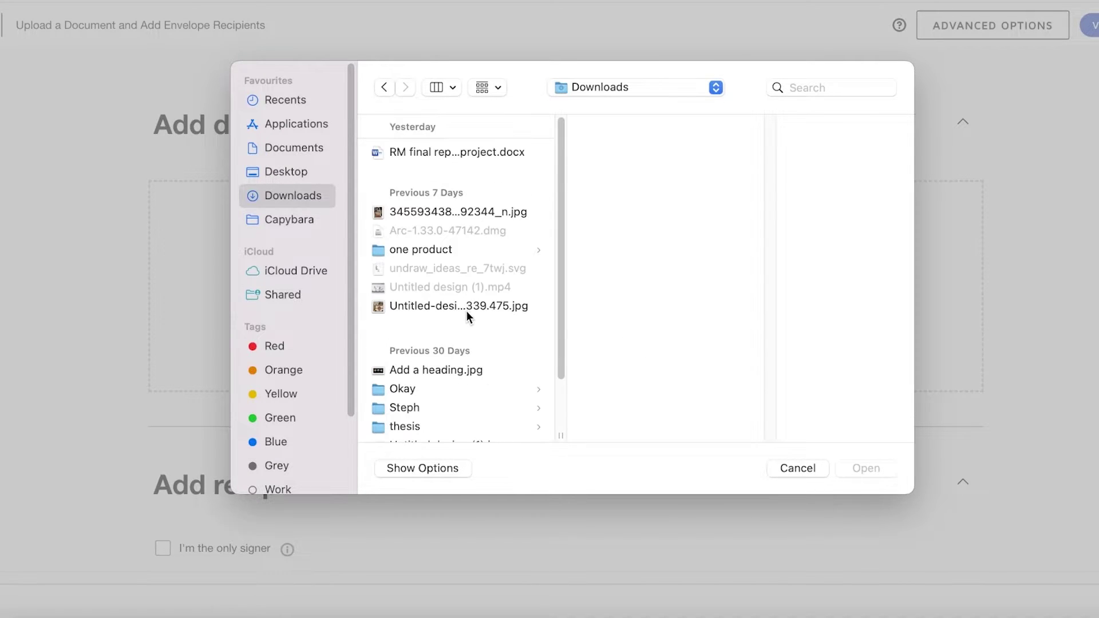
pyautogui.click(445, 154)
pyautogui.click(858, 468)
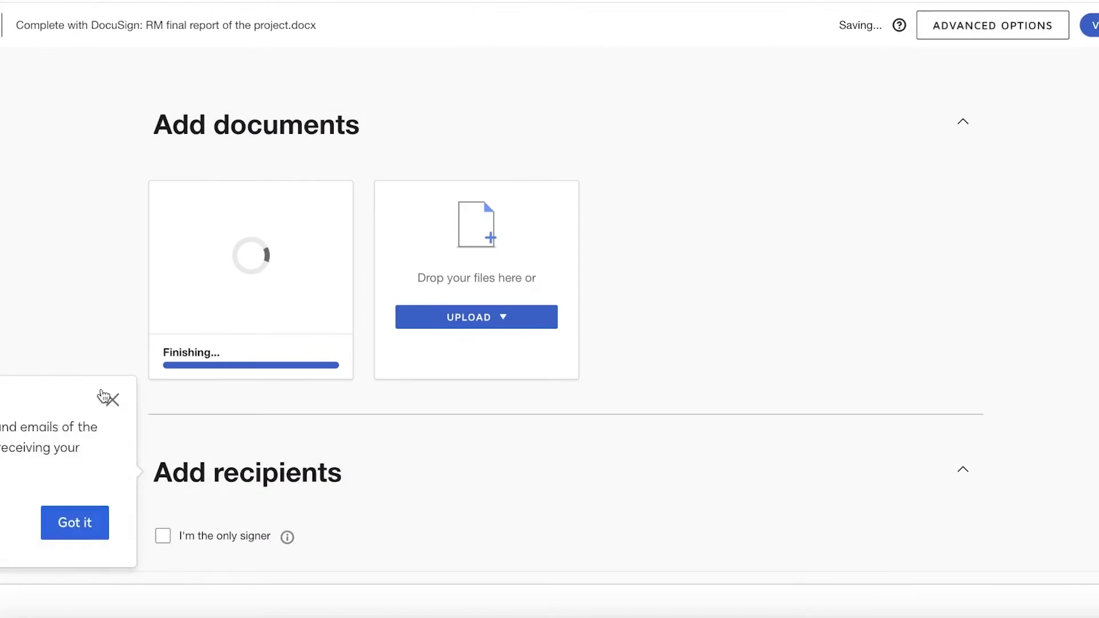
# Step: Dismiss the signer tip and tick 'I'm the only signer'
pyautogui.click(418, 464)
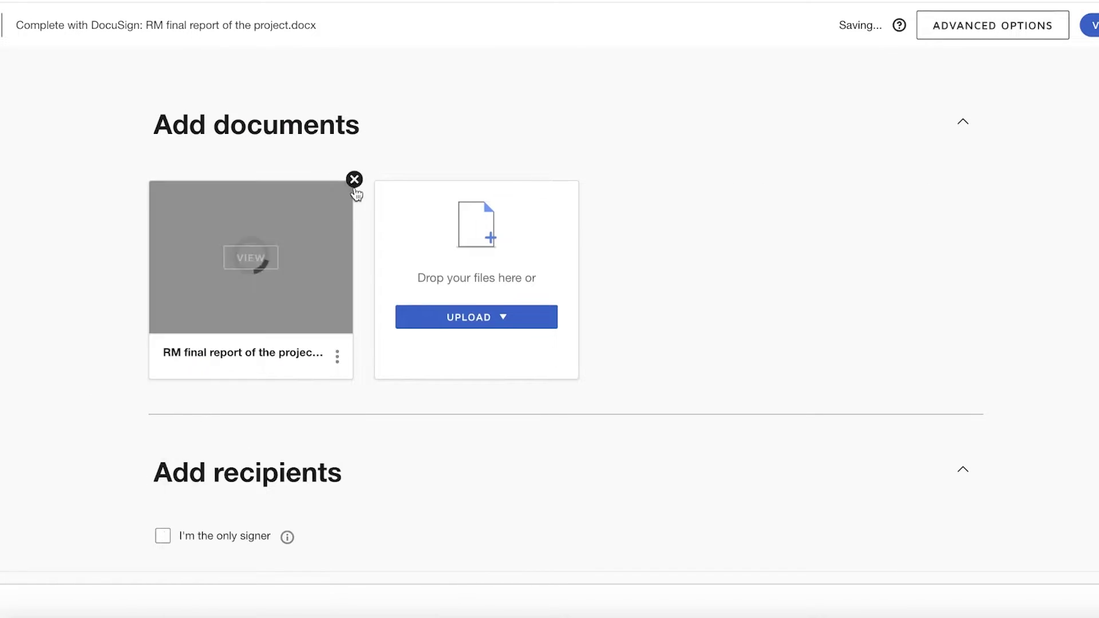
pyautogui.scroll(-1, 281, 404)
pyautogui.click(194, 501)
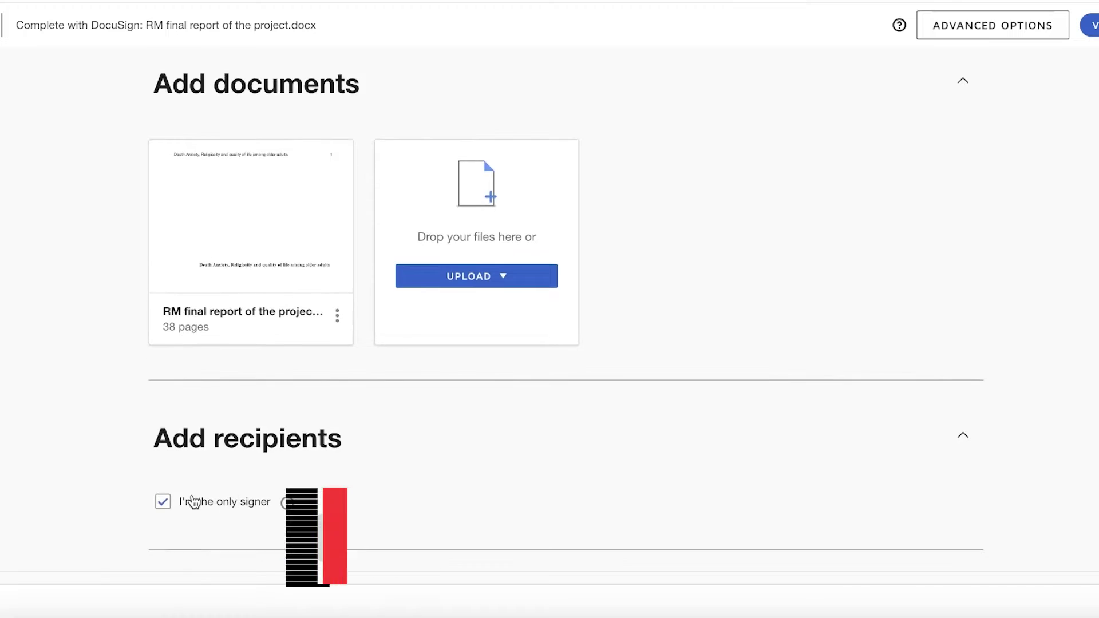
pyautogui.scroll(-5, 344, 458)
pyautogui.scroll(1, 326, 372)
pyautogui.scroll(-1, 401, 354)
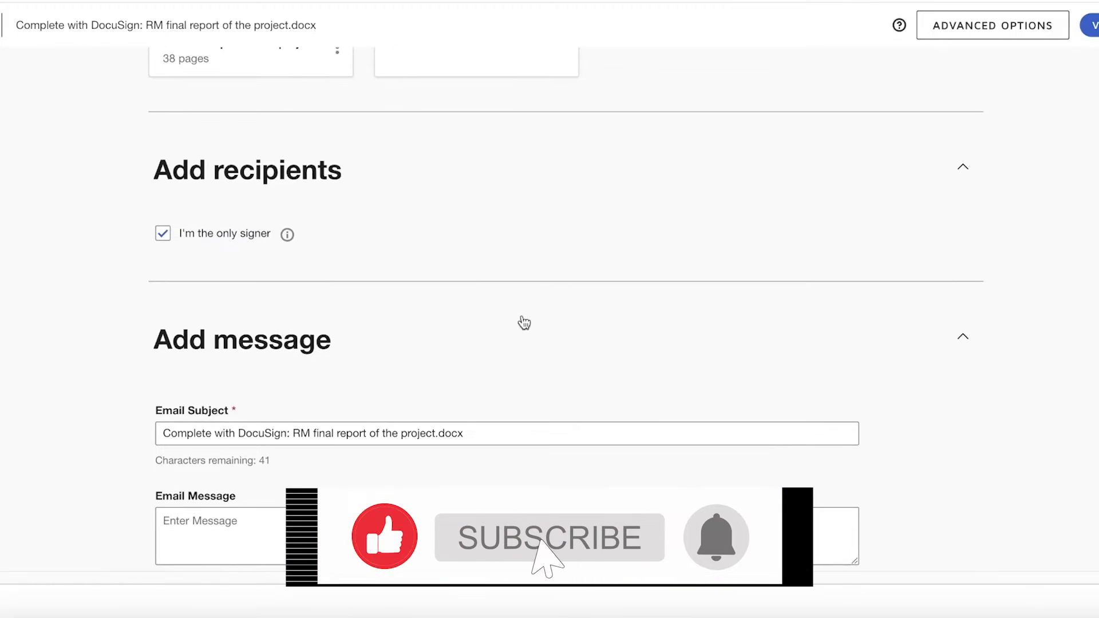
pyautogui.scroll(-3, 474, 370)
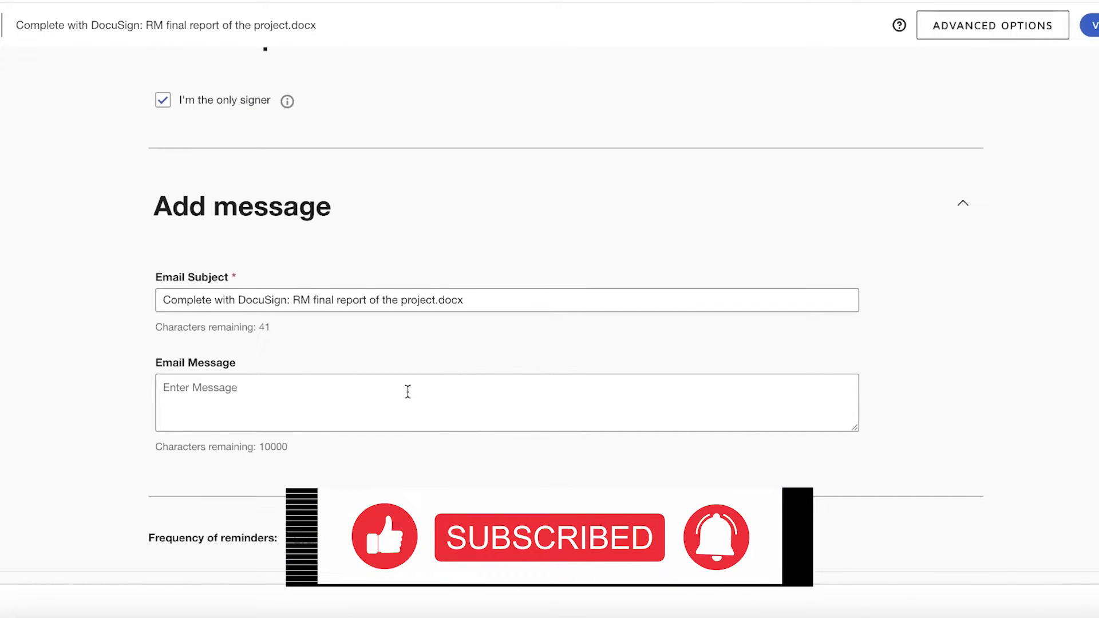
pyautogui.scroll(9, 408, 392)
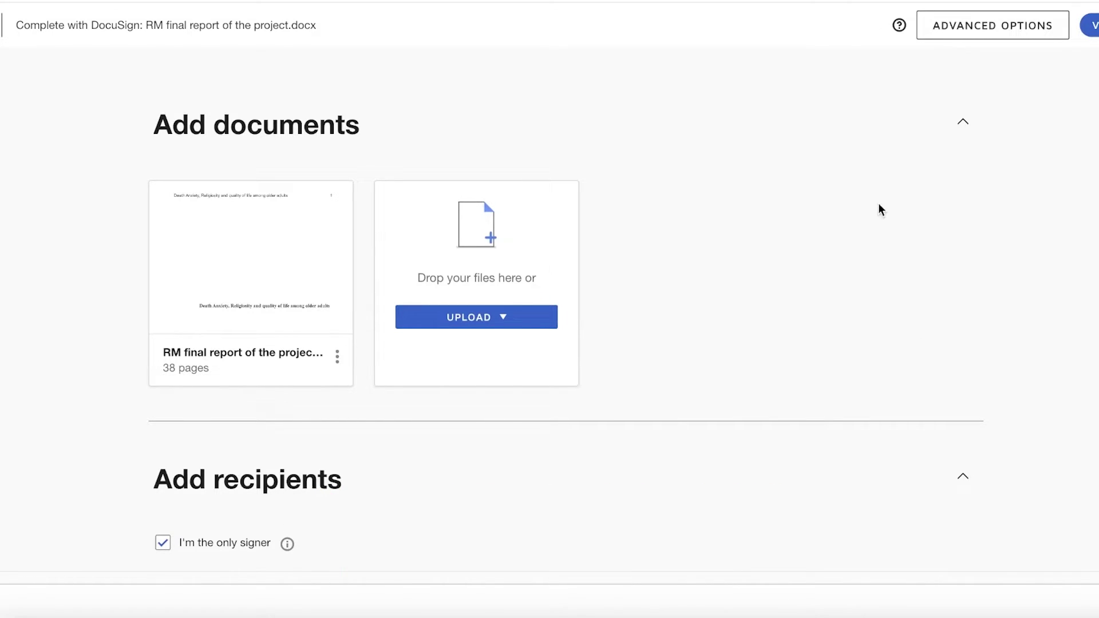
# Step: On page 38, drop a signature at bottom right, initials above it and a stamp field below it
pyautogui.click(366, 293)
pyautogui.scroll(-15, 730, 286)
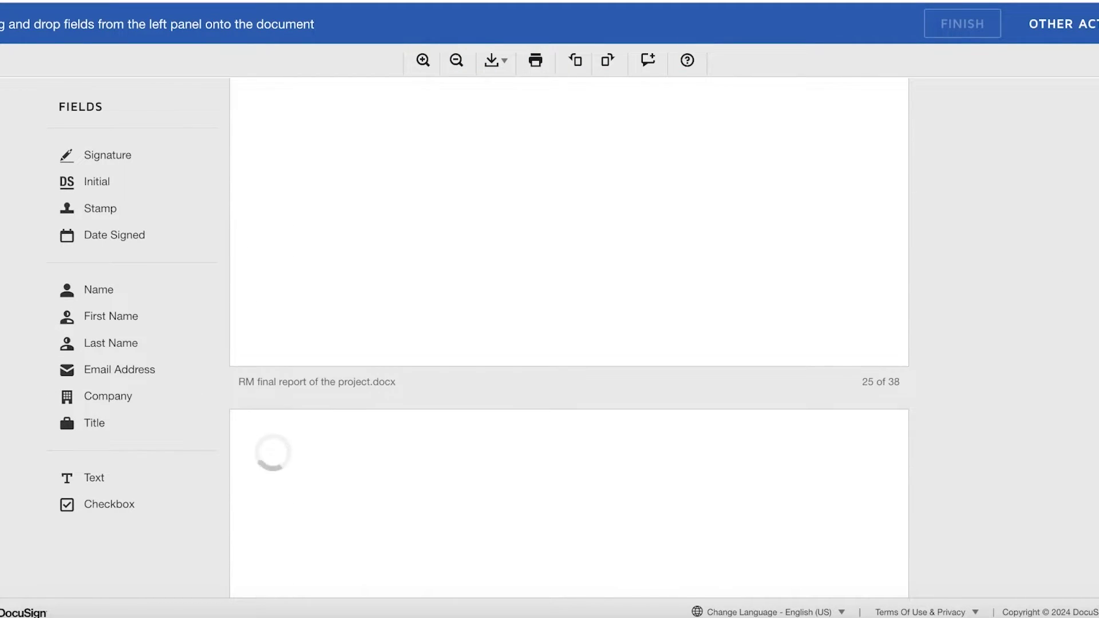
pyautogui.scroll(-3, 569, 258)
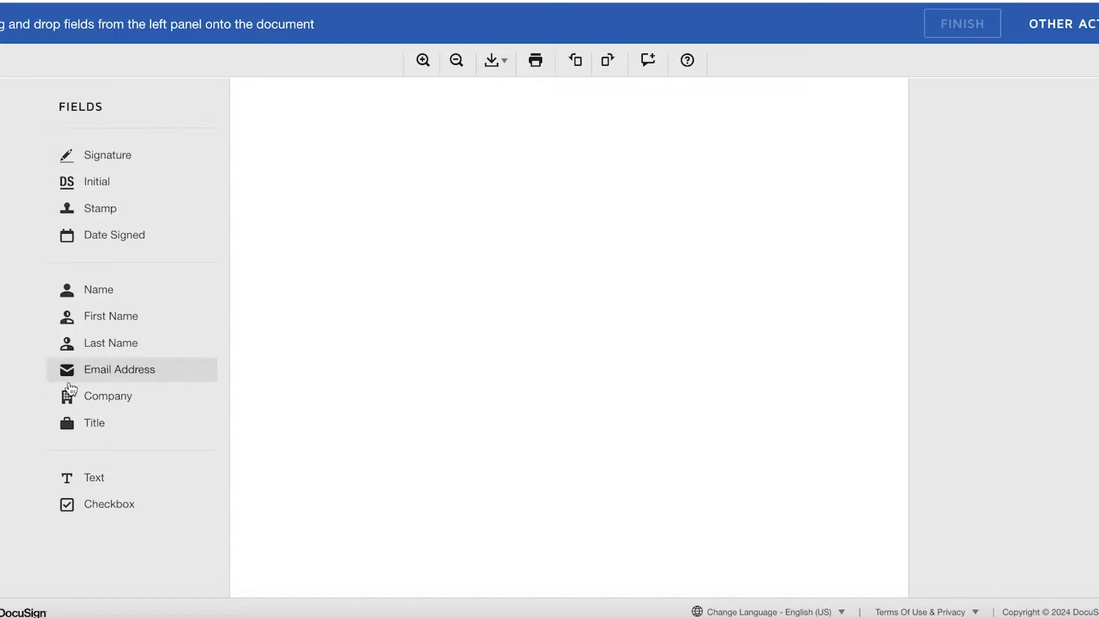
pyautogui.moveTo(108, 162)
pyautogui.mouseDown()
pyautogui.moveTo(755, 488)
pyautogui.moveTo(745, 485)
pyautogui.mouseUp()
pyautogui.scroll(-4, 822, 387)
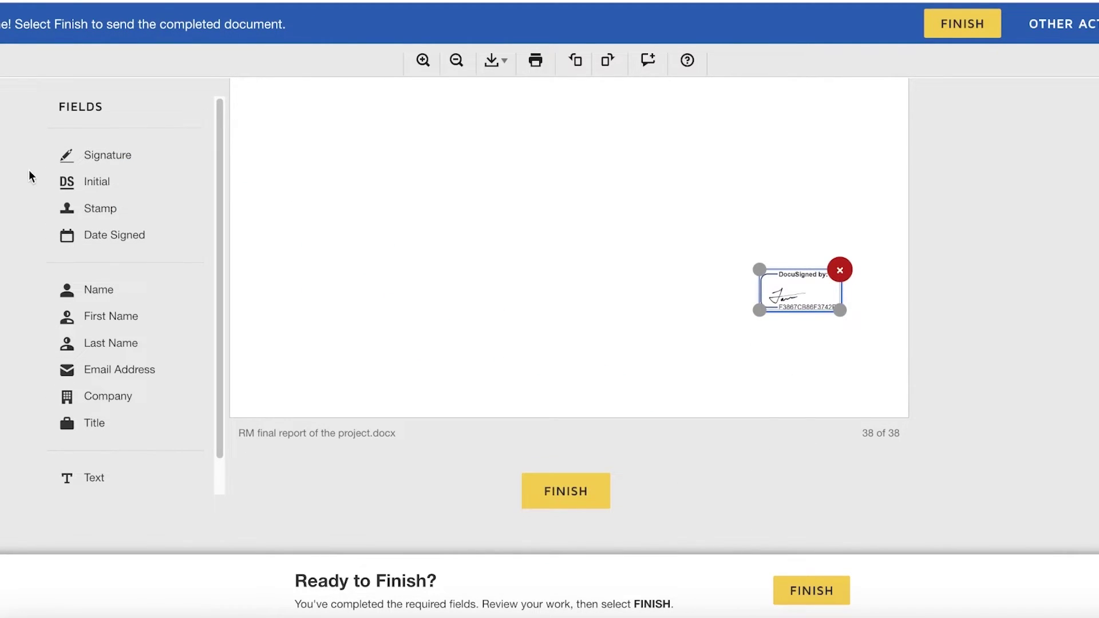
pyautogui.moveTo(74, 181)
pyautogui.mouseDown()
pyautogui.moveTo(619, 223)
pyautogui.moveTo(788, 212)
pyautogui.mouseUp()
pyautogui.moveTo(146, 207)
pyautogui.mouseDown()
pyautogui.moveTo(502, 291)
pyautogui.moveTo(803, 322)
pyautogui.mouseUp()
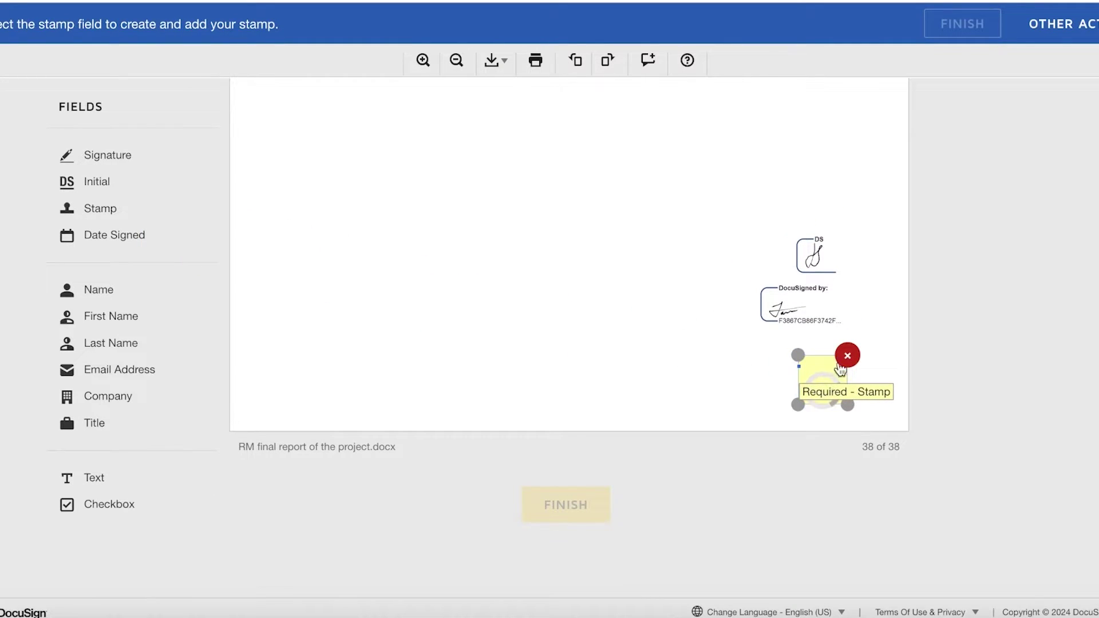
# Step: Delete the stamp field from page 38 without adopting a stamp
pyautogui.click(843, 365)
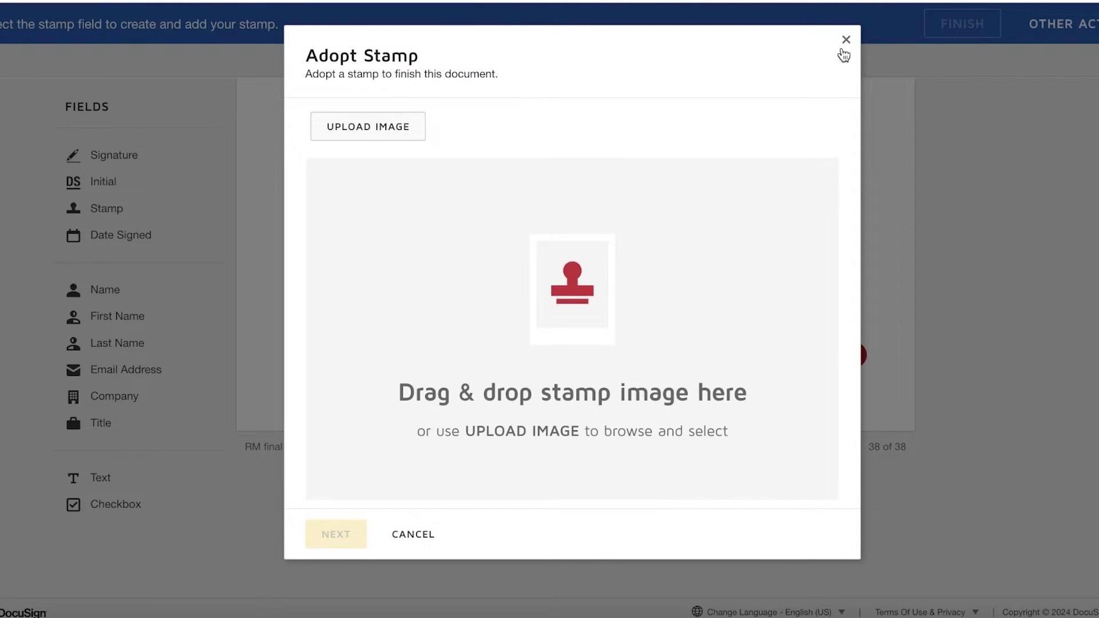
pyautogui.click(847, 39)
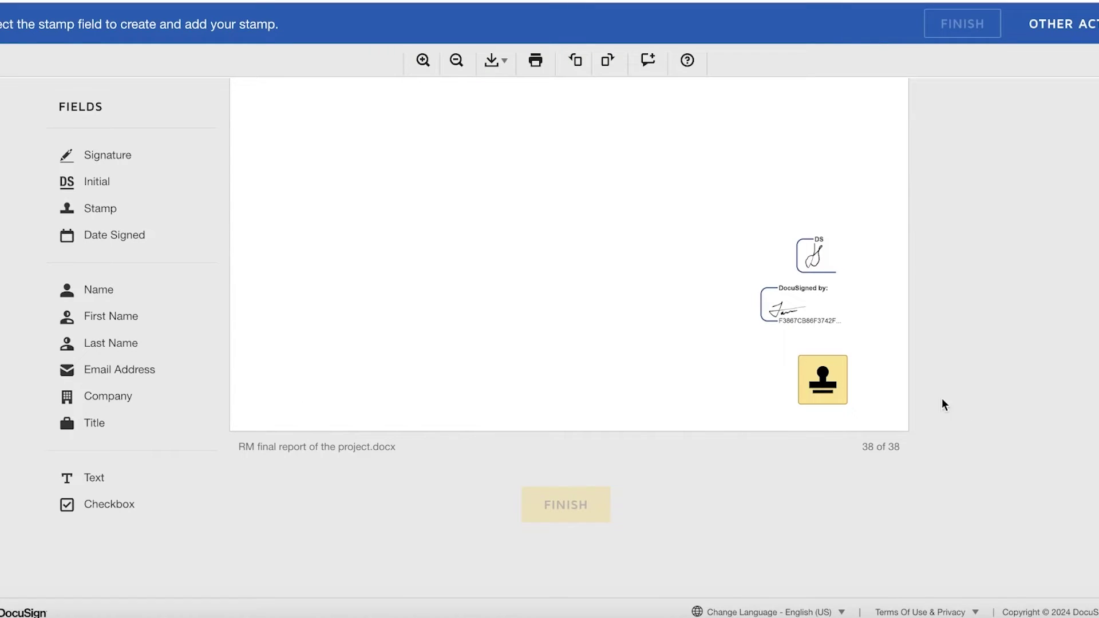
pyautogui.click(848, 359)
pyautogui.click(847, 360)
# Step: Place a Date Signed field below the signature
pyautogui.moveTo(88, 241); pyautogui.dragTo(769, 340)
pyautogui.scroll(2, 1068, 205)
pyautogui.scroll(-2, 1056, 202)
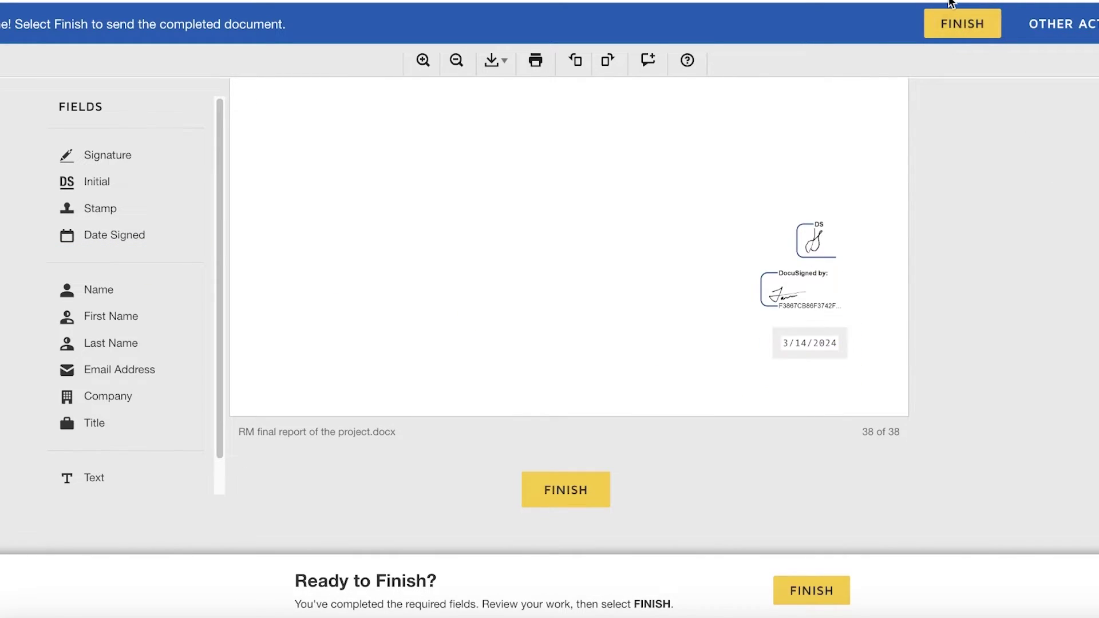
# Step: Finish signing the report, then open your signature's style options from Home
pyautogui.click(969, 26)
pyautogui.scroll(-2, 640, 231)
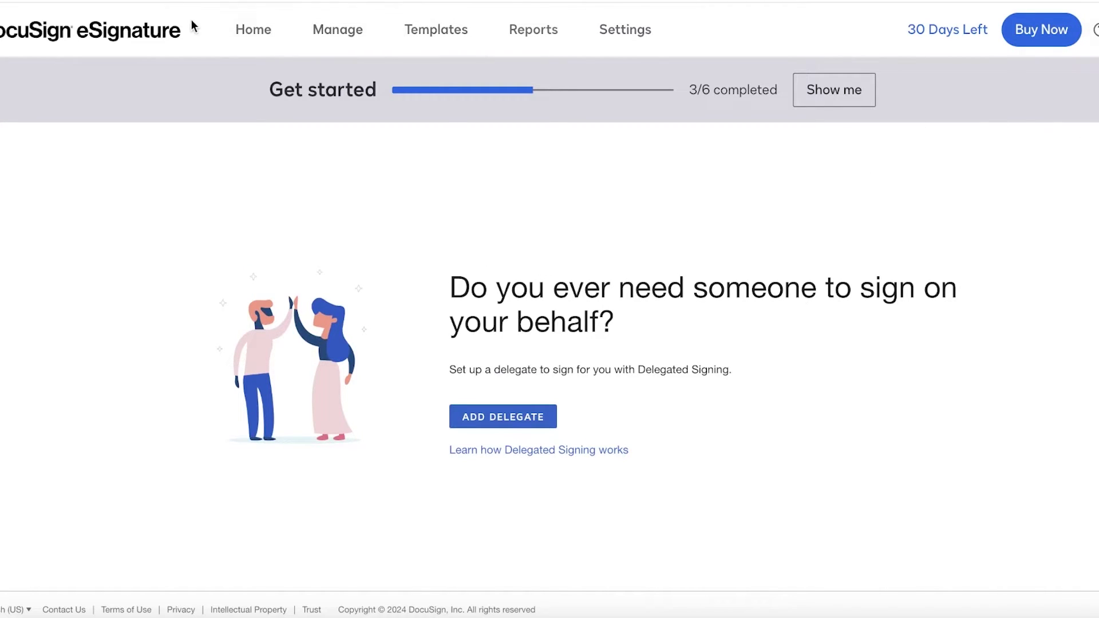
pyautogui.click(254, 30)
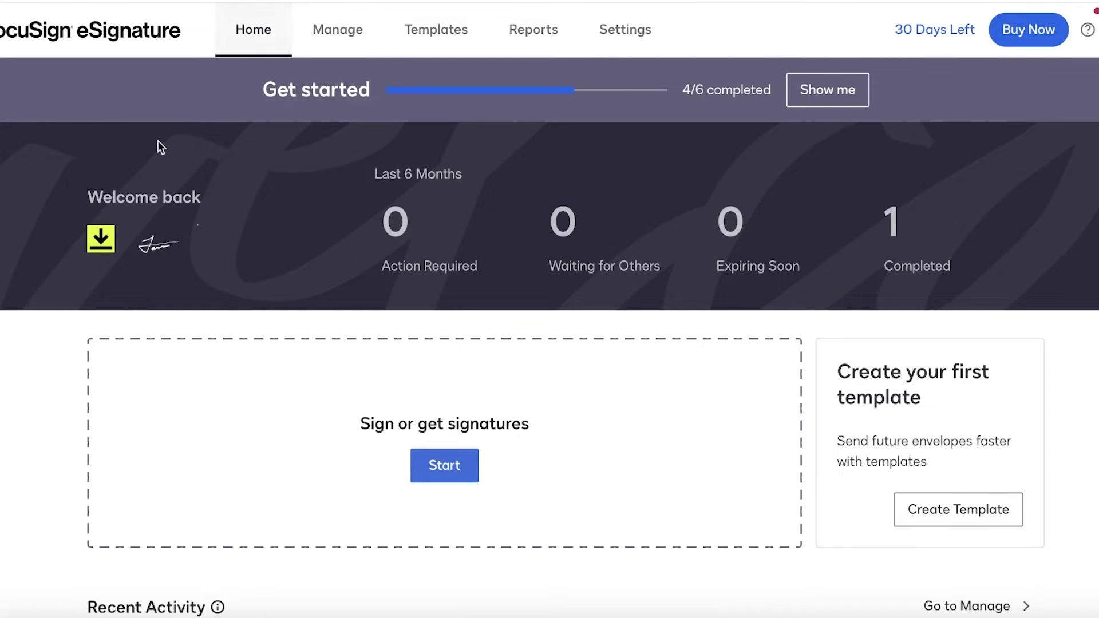
pyautogui.click(164, 260)
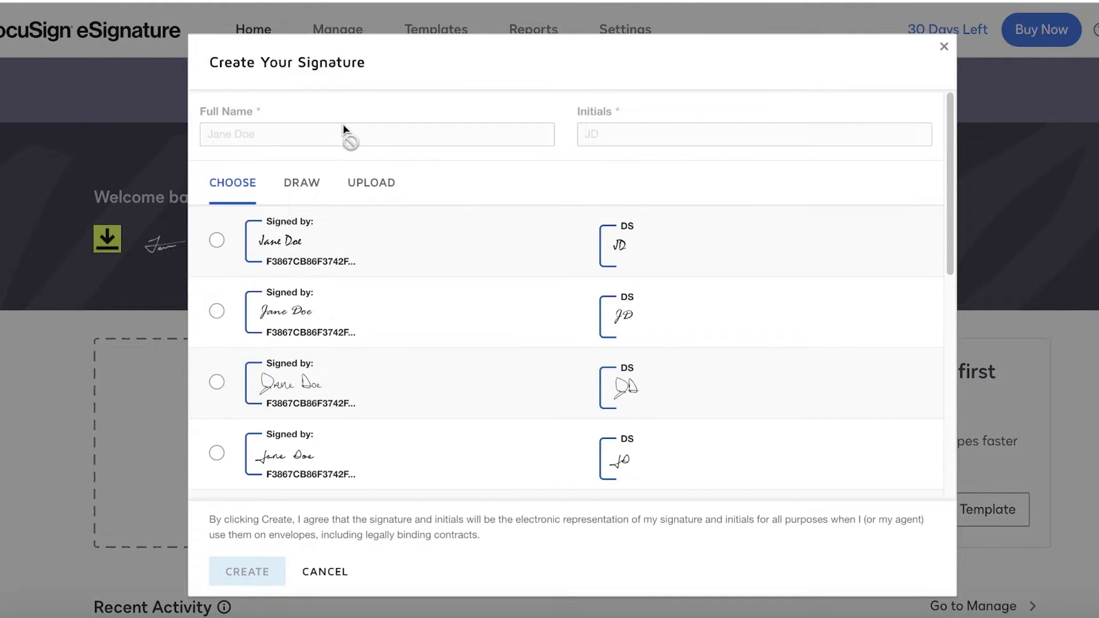
# Step: Try the fifth and first preset styles, then draw, erase and redraw a freehand signature
pyautogui.scroll(-7, 239, 372)
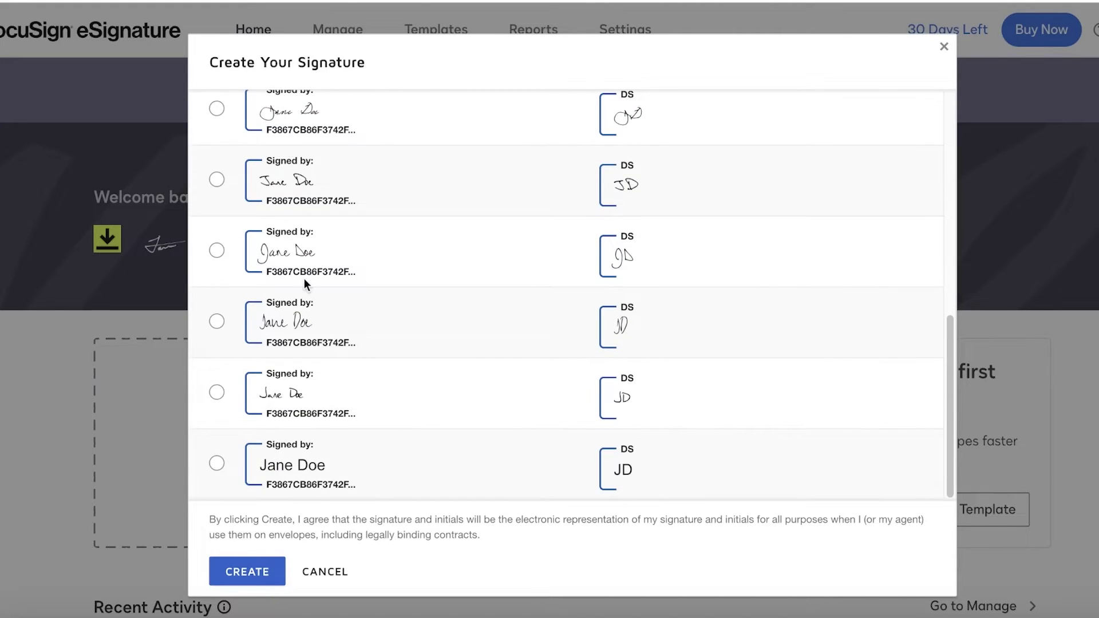
pyautogui.click(292, 381)
pyautogui.scroll(7, 280, 309)
pyautogui.click(277, 243)
pyautogui.click(308, 180)
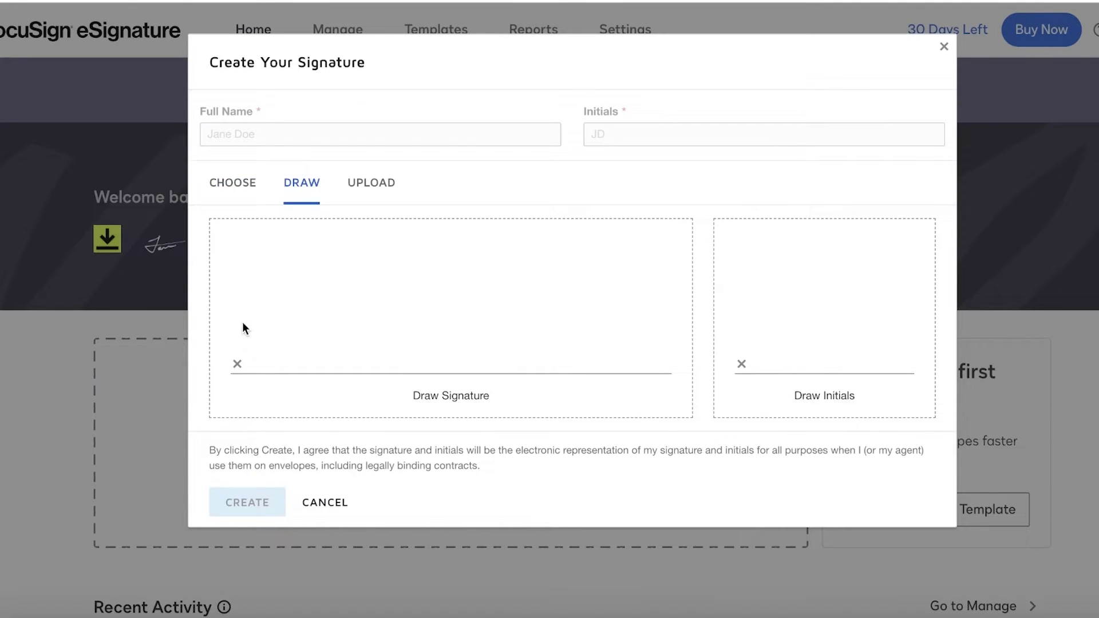
pyautogui.moveTo(243, 326)
pyautogui.mouseDown()
pyautogui.moveTo(216, 315)
pyautogui.moveTo(235, 334)
pyautogui.mouseUp()
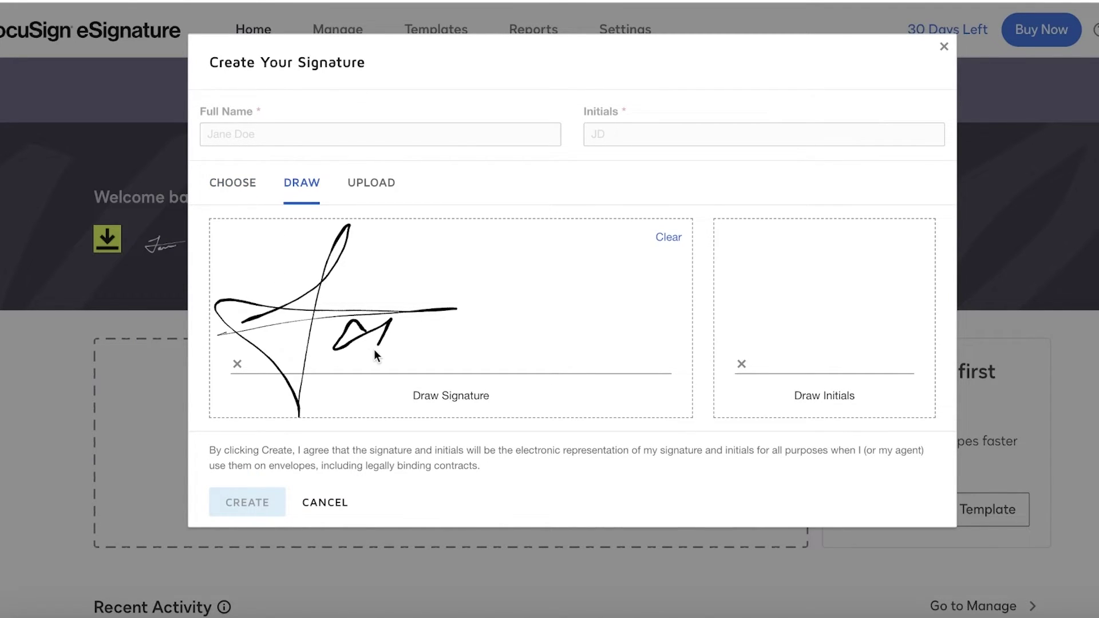
pyautogui.moveTo(479, 321); pyautogui.dragTo(493, 324)
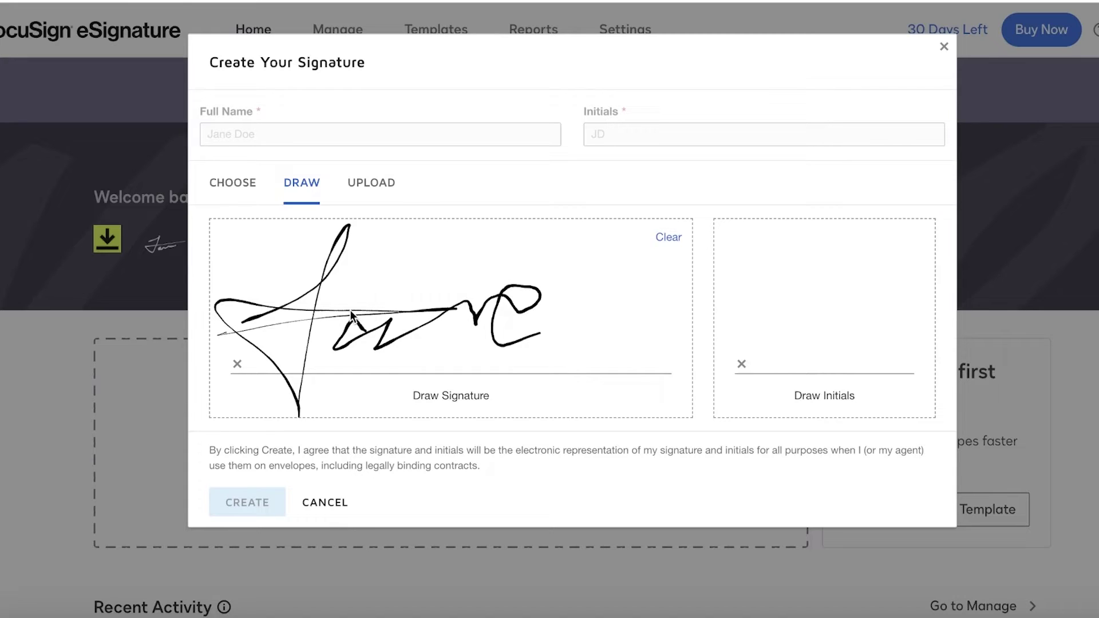
pyautogui.moveTo(672, 237); pyautogui.dragTo(649, 239)
pyautogui.click(666, 237)
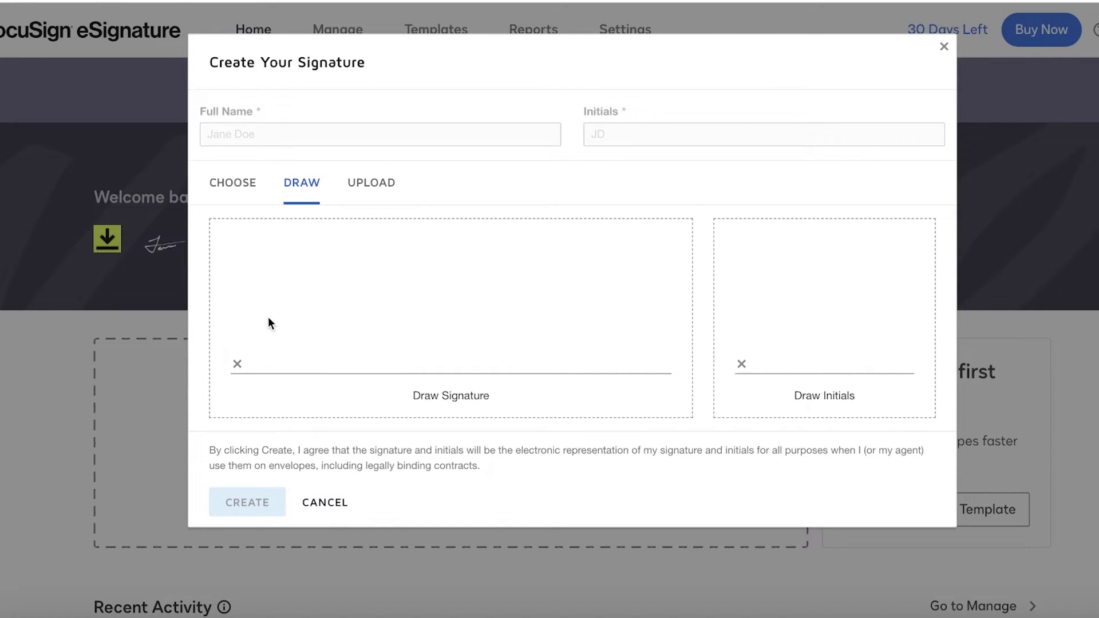
pyautogui.moveTo(243, 248); pyautogui.dragTo(359, 257)
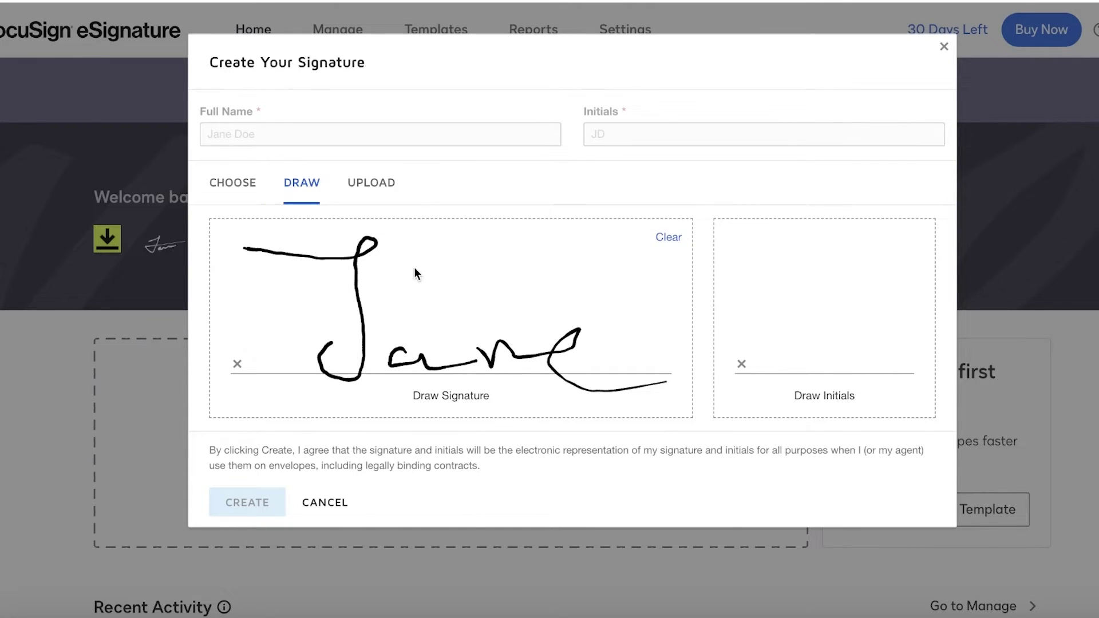
# Step: Back on the preset styles, select the second handwriting style and create the signature
pyautogui.click(351, 184)
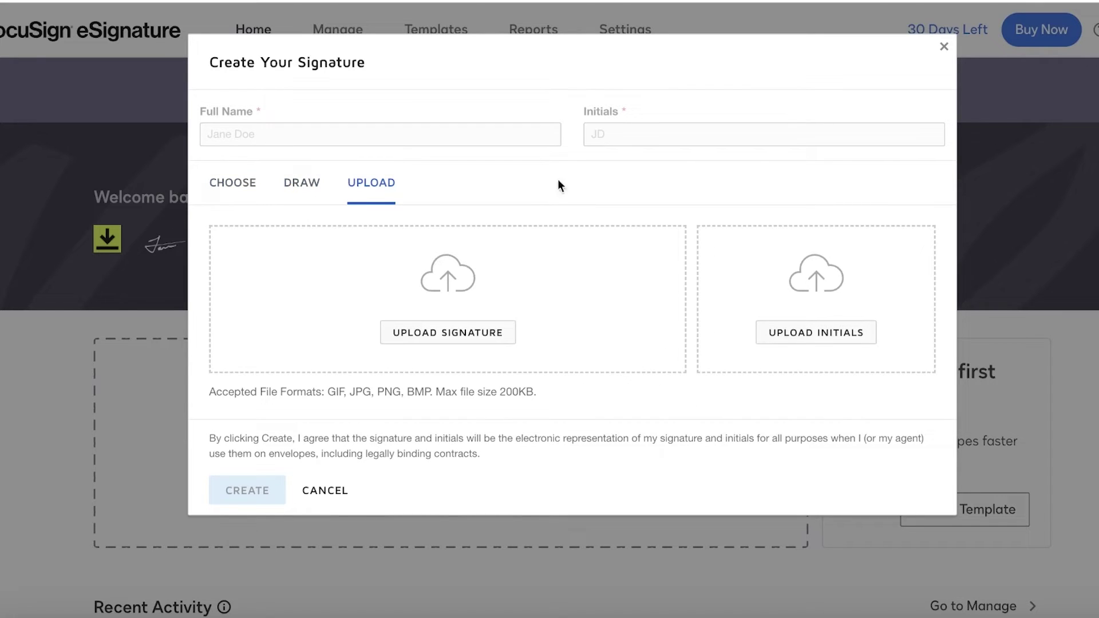
pyautogui.click(301, 182)
pyautogui.click(241, 183)
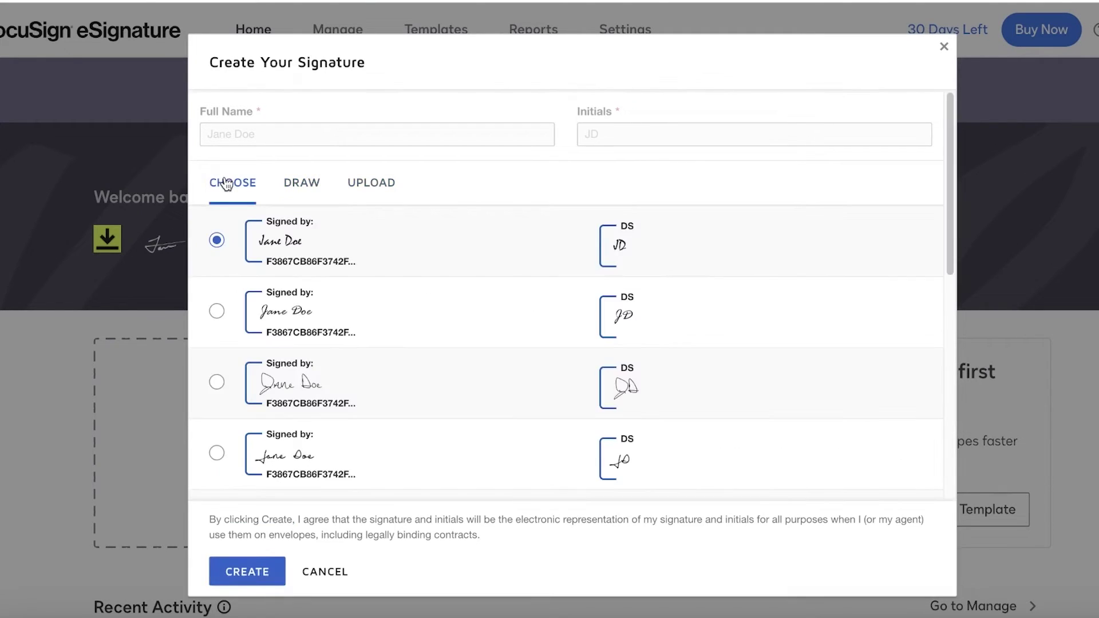
pyautogui.click(265, 327)
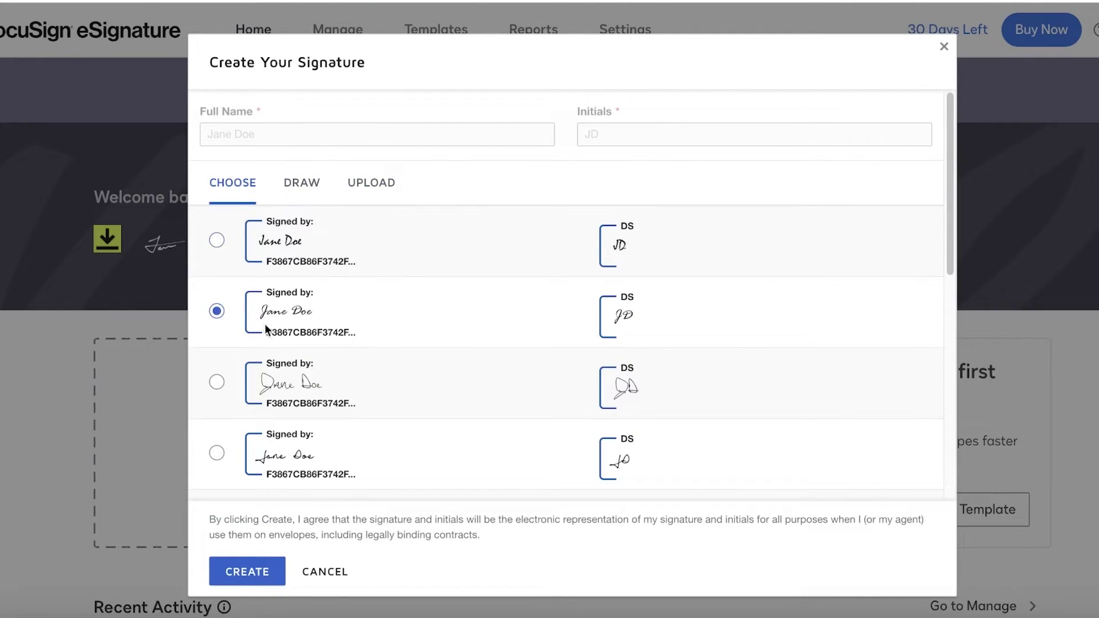
pyautogui.click(268, 572)
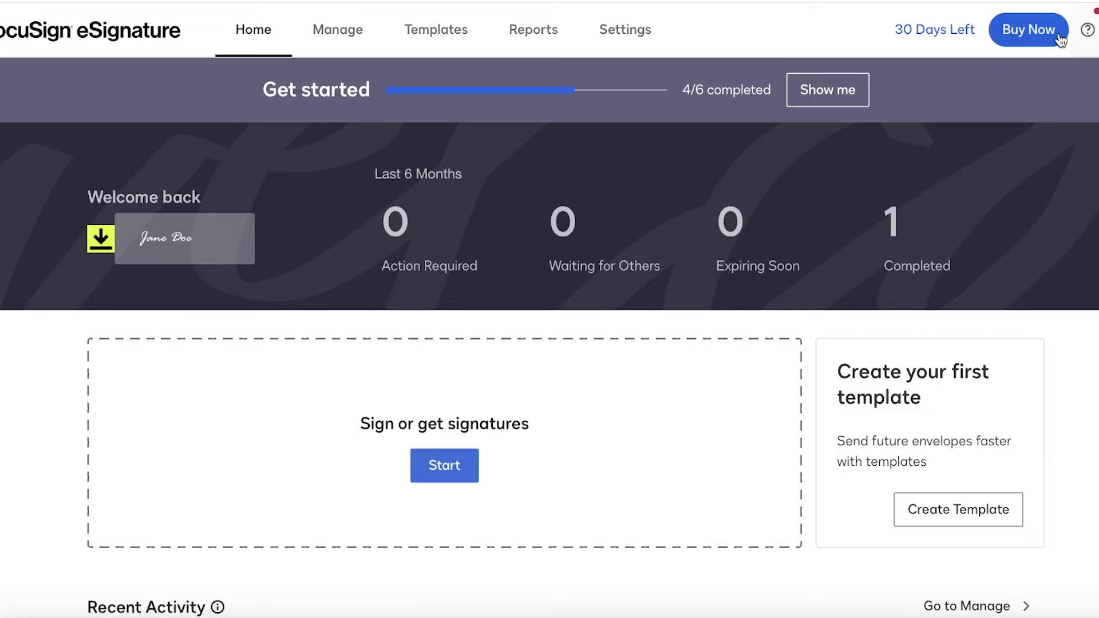
# Step: Look at the help panel and the Waiting for Others envelopes, then return Home
pyautogui.click(1085, 25)
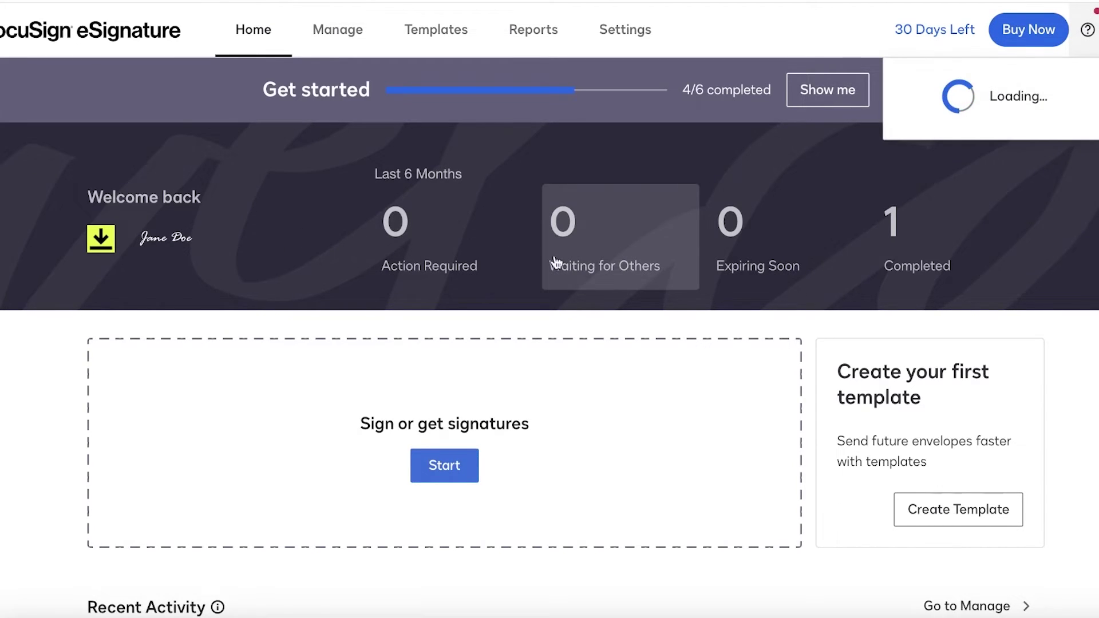
pyautogui.click(621, 272)
pyautogui.click(52, 46)
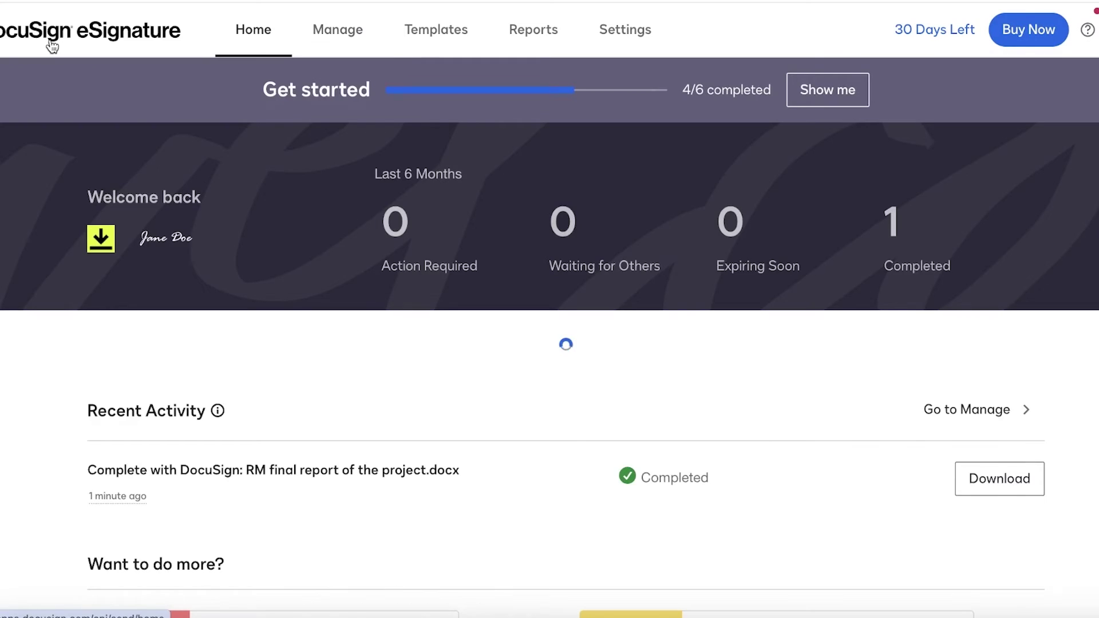
pyautogui.scroll(-5, 844, 301)
pyautogui.scroll(5, 818, 267)
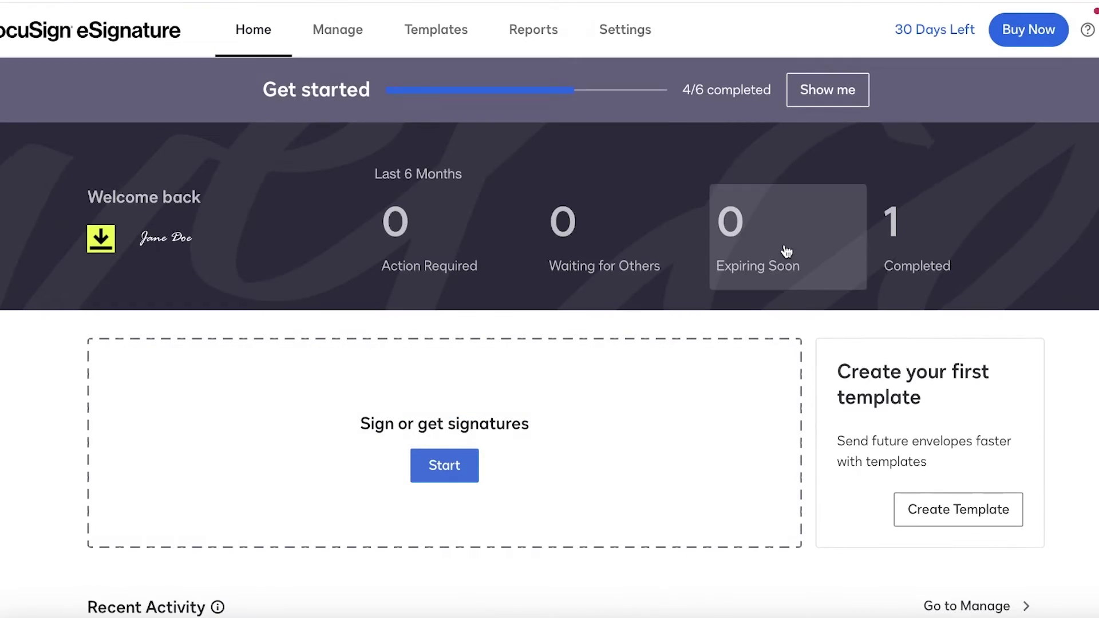
# Step: Open the signature style options and close them without changes
pyautogui.click(133, 246)
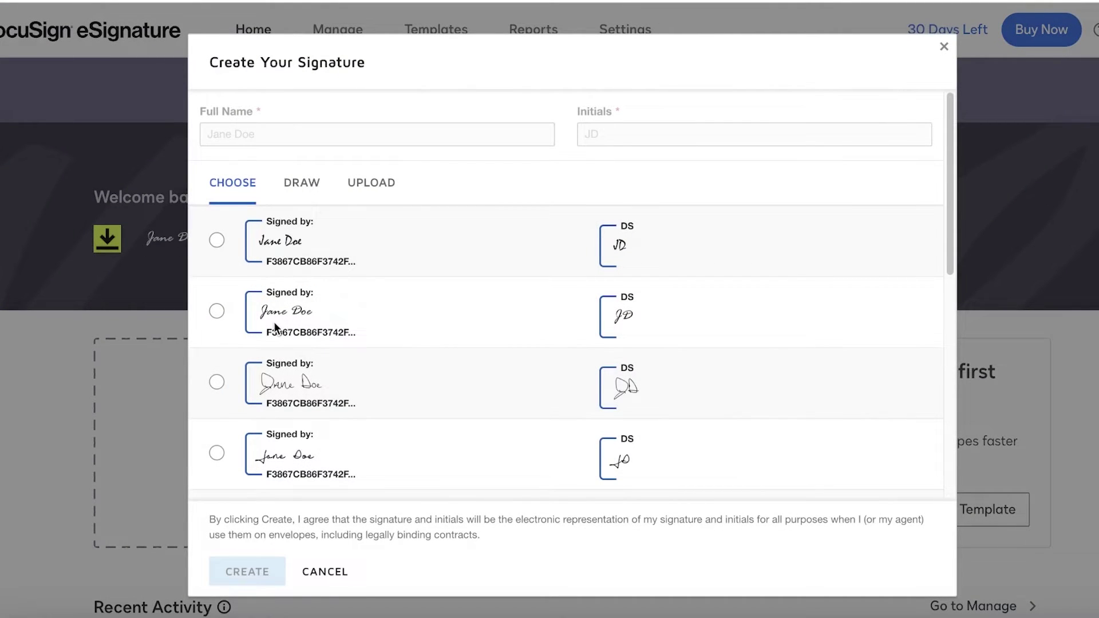
pyautogui.click(1062, 346)
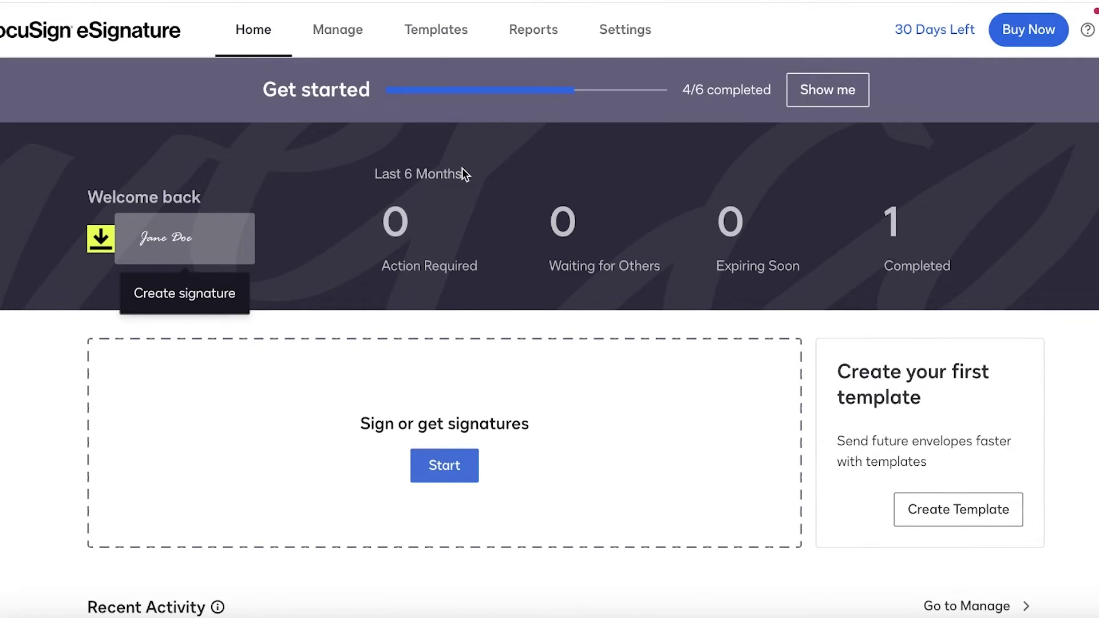
pyautogui.scroll(-8, 1003, 242)
pyautogui.scroll(8, 1081, 322)
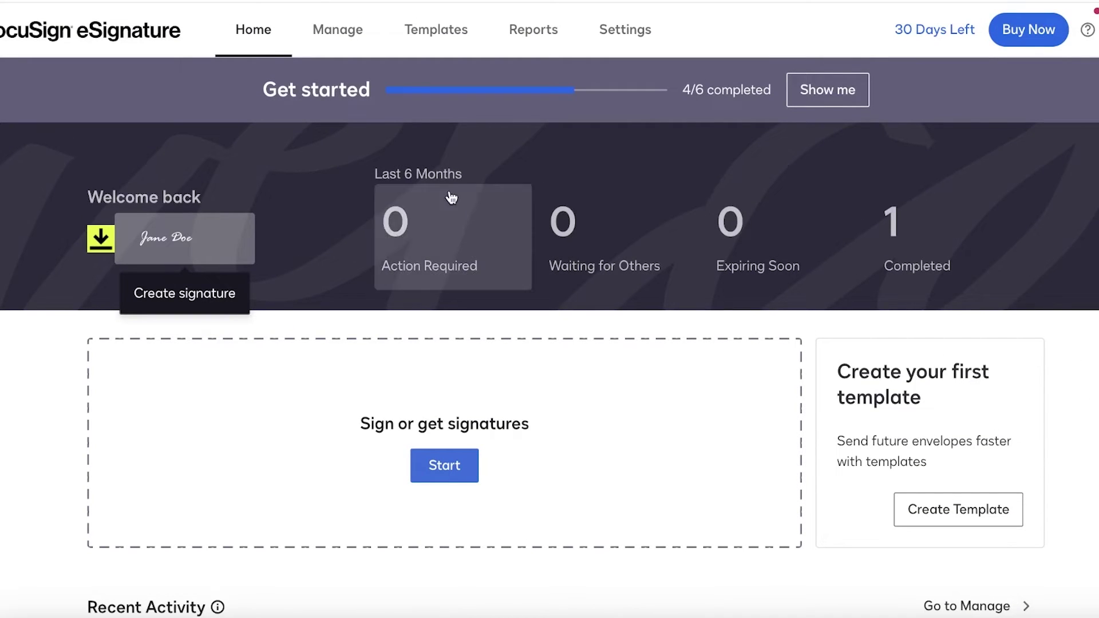
# Step: Start a new template named '3 day leave' with the description 'sam'
pyautogui.click(443, 25)
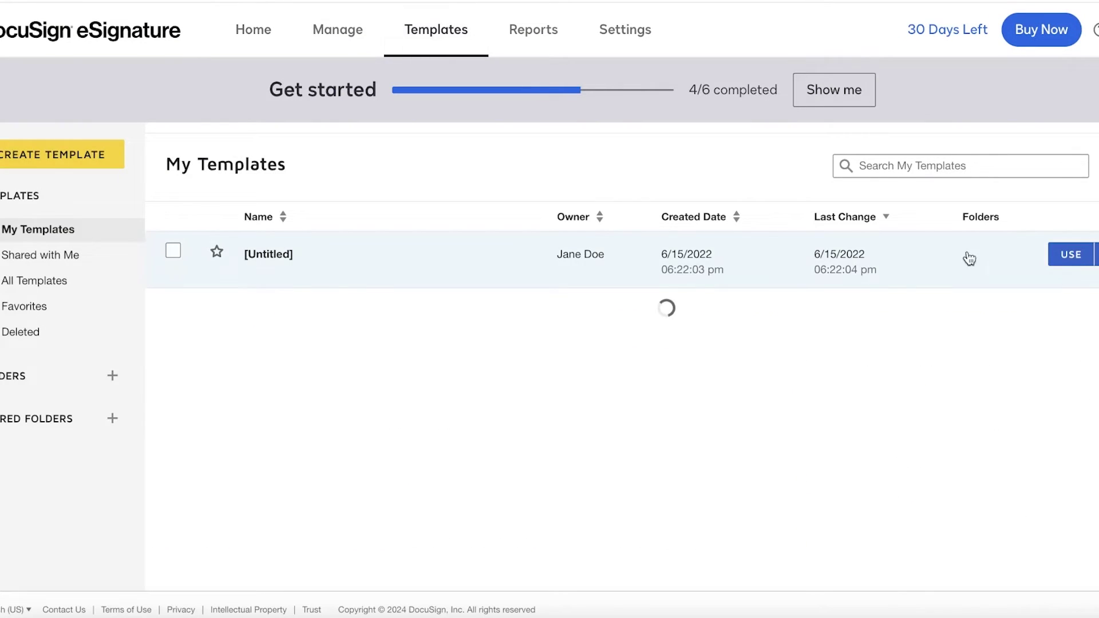
pyautogui.click(77, 159)
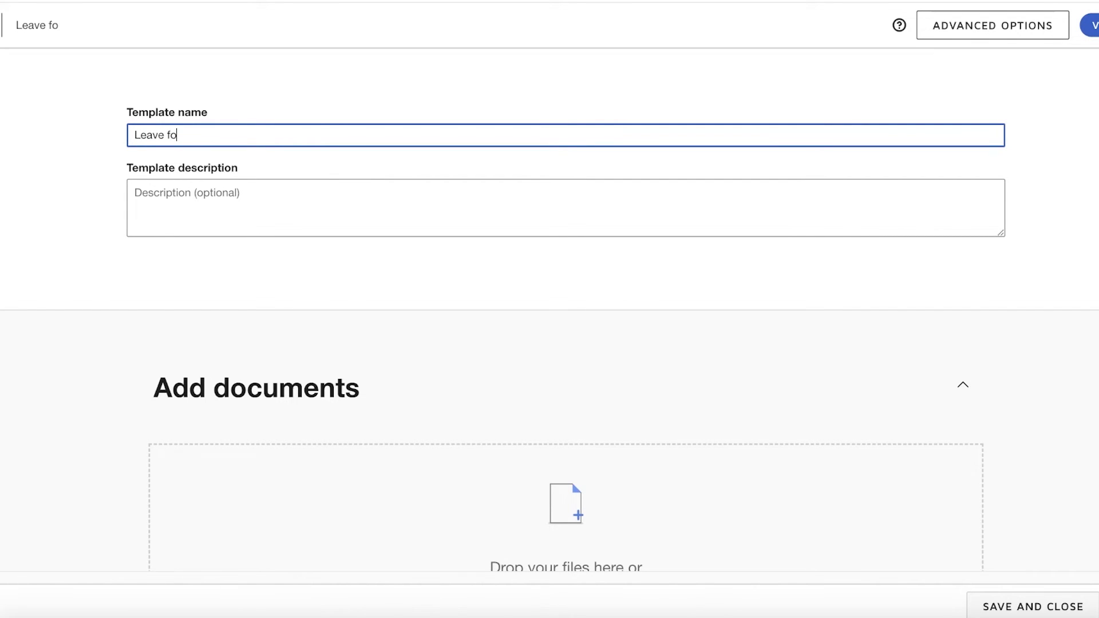
pyautogui.write('ave fo')
pyautogui.press('BackSpace')
pyautogui.press('BackSpace')
pyautogui.press('BackSpace')
pyautogui.press('BackSpace')
pyautogui.press('BackSpace')
pyautogui.press('BackSpace')
pyautogui.press('BackSpace')
pyautogui.press('BackSpace')
pyautogui.write('3 day leave')
pyautogui.click(333, 216)
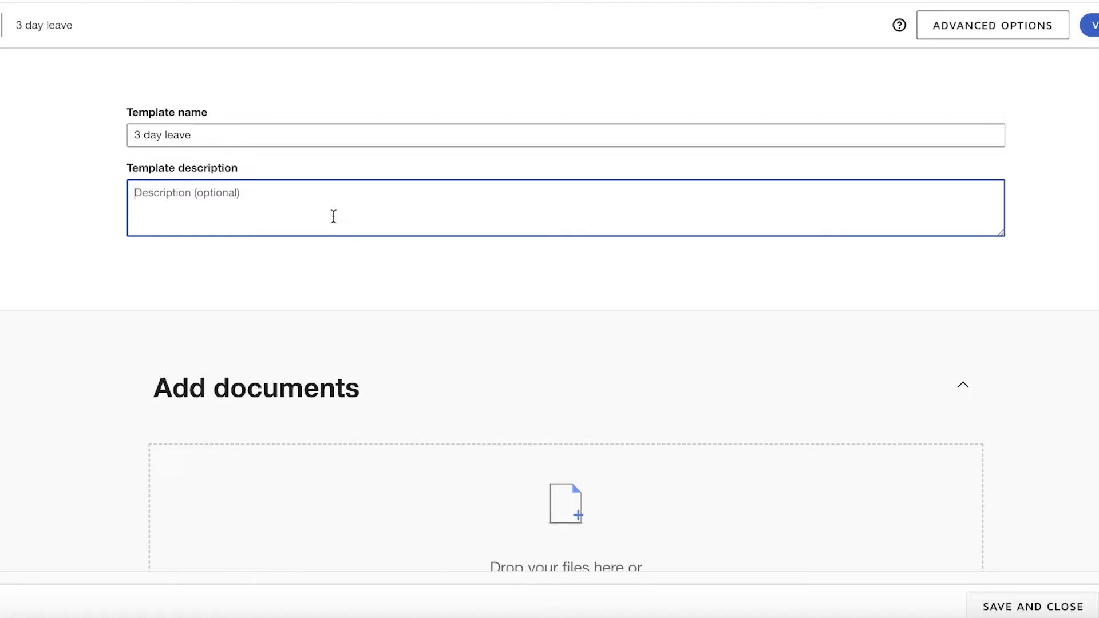
pyautogui.write('sample')
# Step: Upload Form most .pdf from the Desktop into the template
pyautogui.scroll(-7, 493, 154)
pyautogui.click(494, 152)
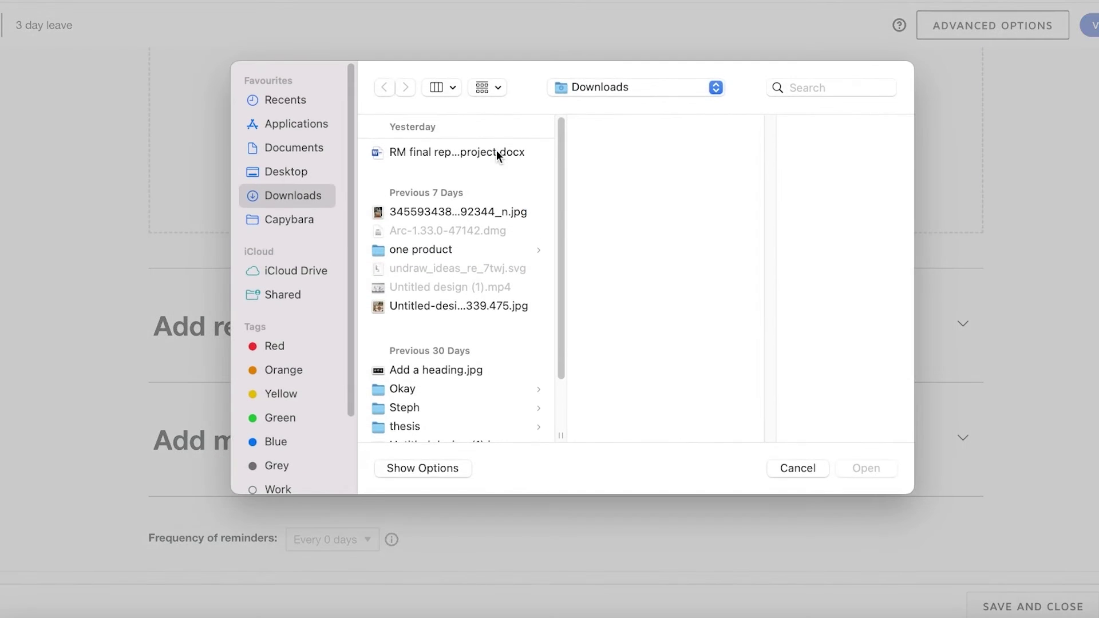
pyautogui.click(807, 471)
pyautogui.scroll(1, 415, 196)
pyautogui.scroll(3, 415, 197)
pyautogui.click(569, 386)
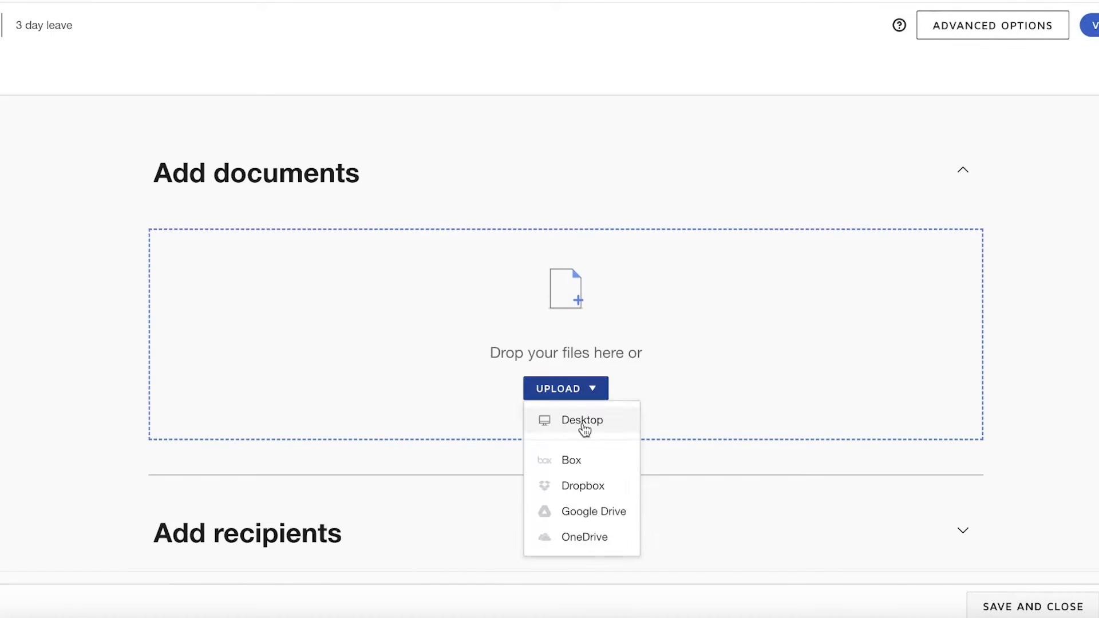
pyautogui.moveTo(563, 419); pyautogui.dragTo(572, 419)
pyautogui.click(573, 420)
pyautogui.doubleClick(467, 153)
# Step: Preview the five-page Form most .pdf, then close the preview and document options
pyautogui.scroll(-4, 572, 274)
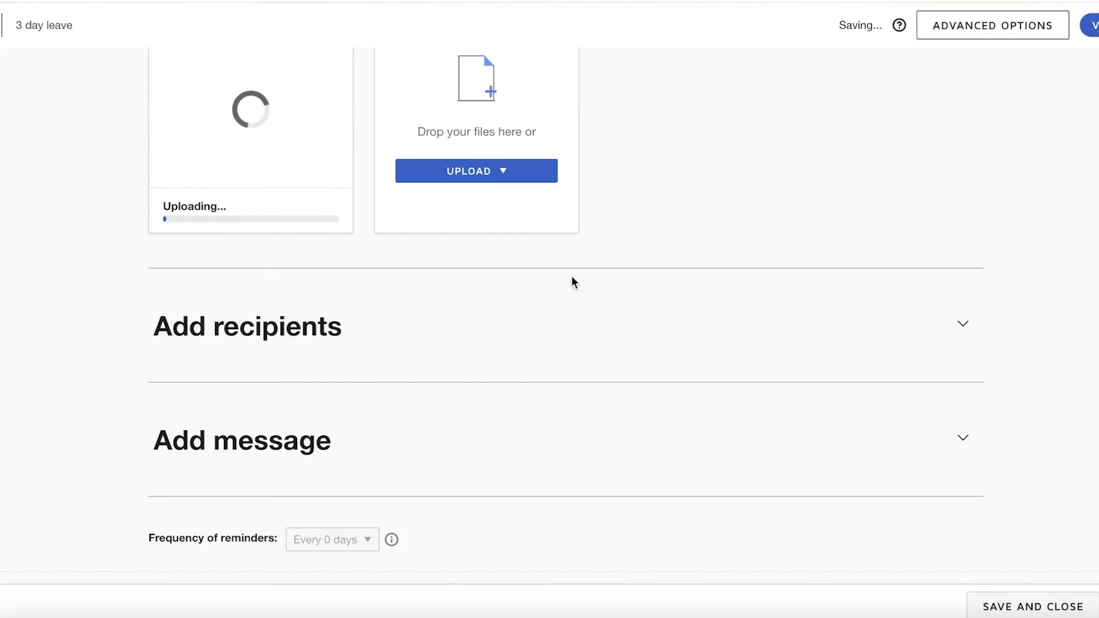
pyautogui.click(355, 349)
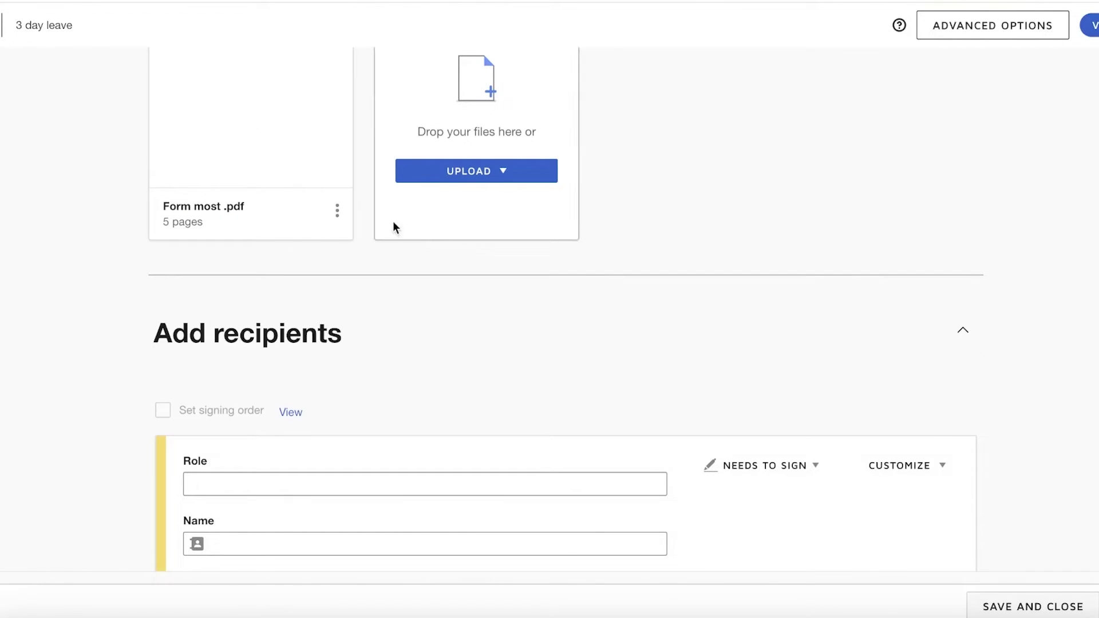
pyautogui.click(338, 213)
pyautogui.click(254, 113)
pyautogui.moveTo(950, 189); pyautogui.dragTo(918, 613)
pyautogui.scroll(-5, 933, 483)
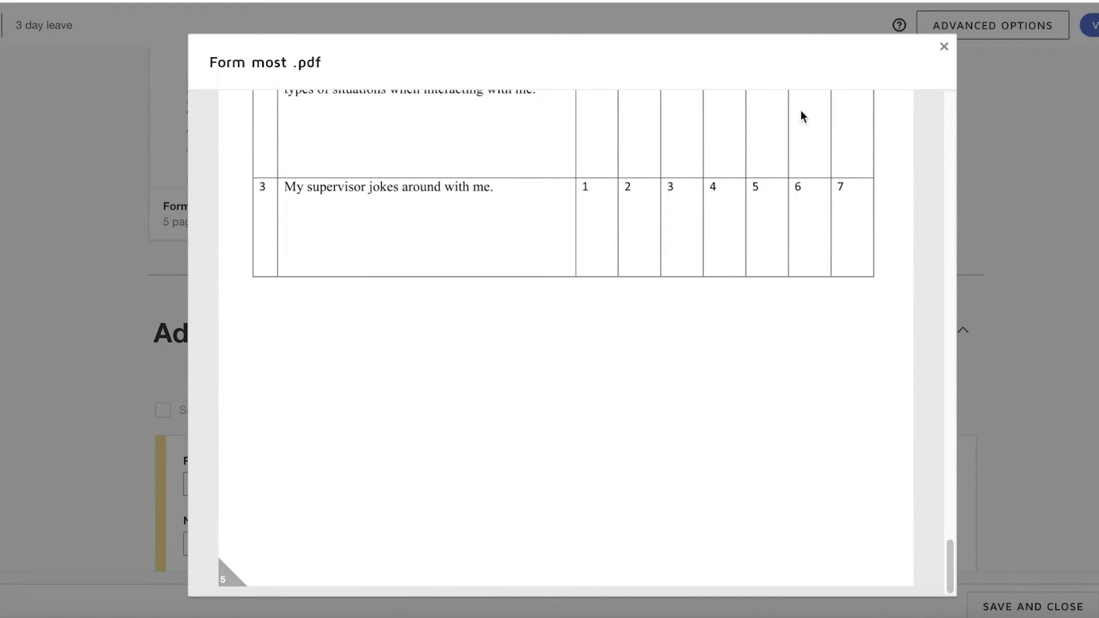
pyautogui.click(944, 47)
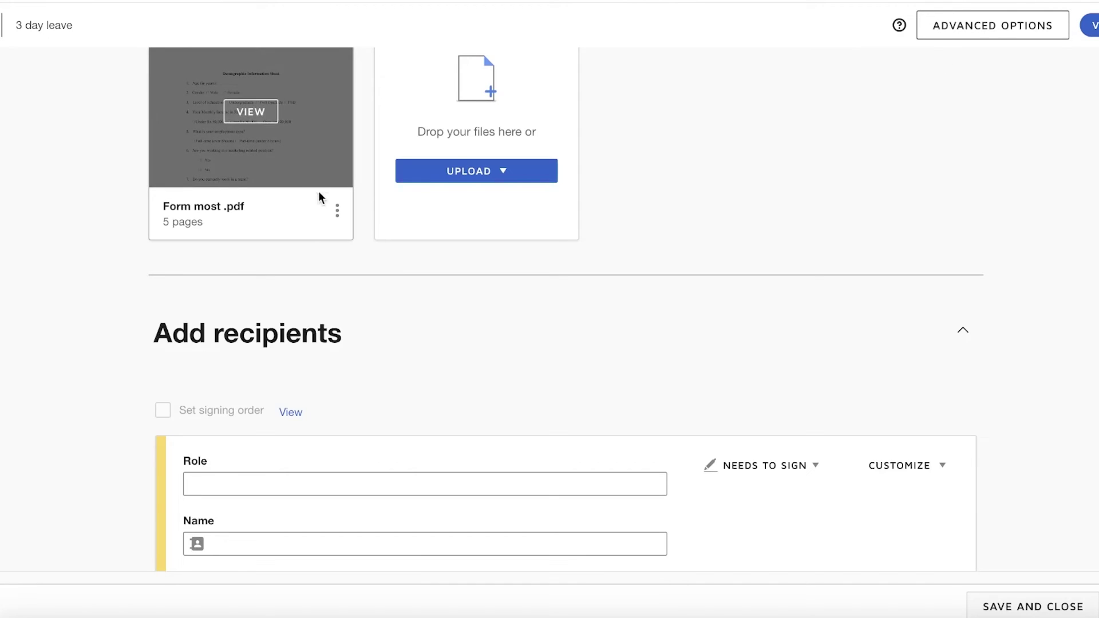
pyautogui.click(337, 211)
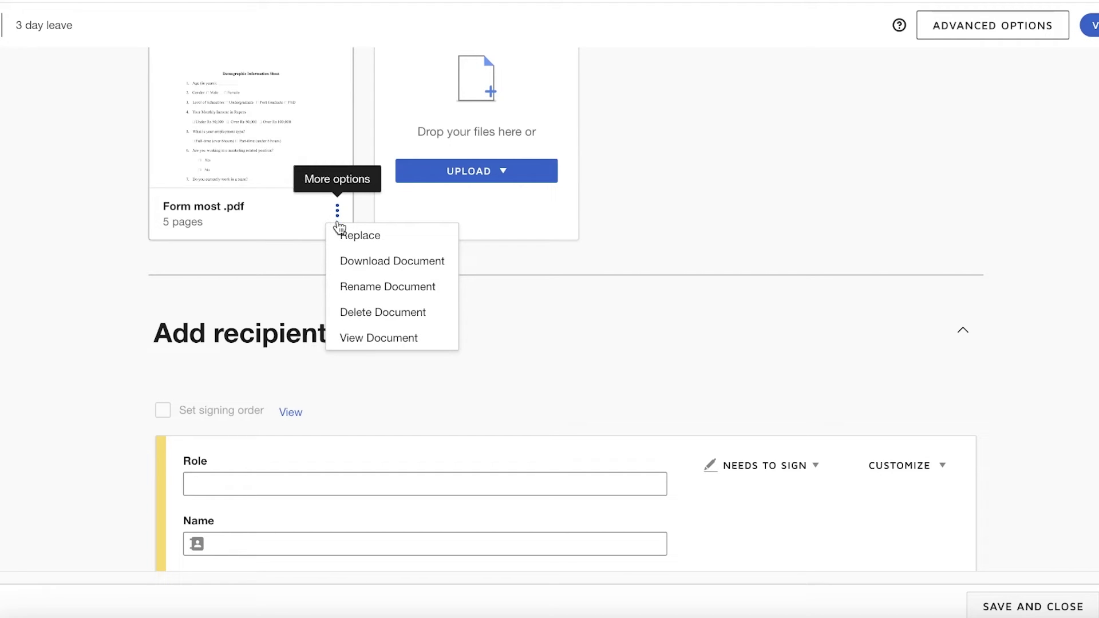
pyautogui.click(273, 273)
pyautogui.scroll(-4, 274, 273)
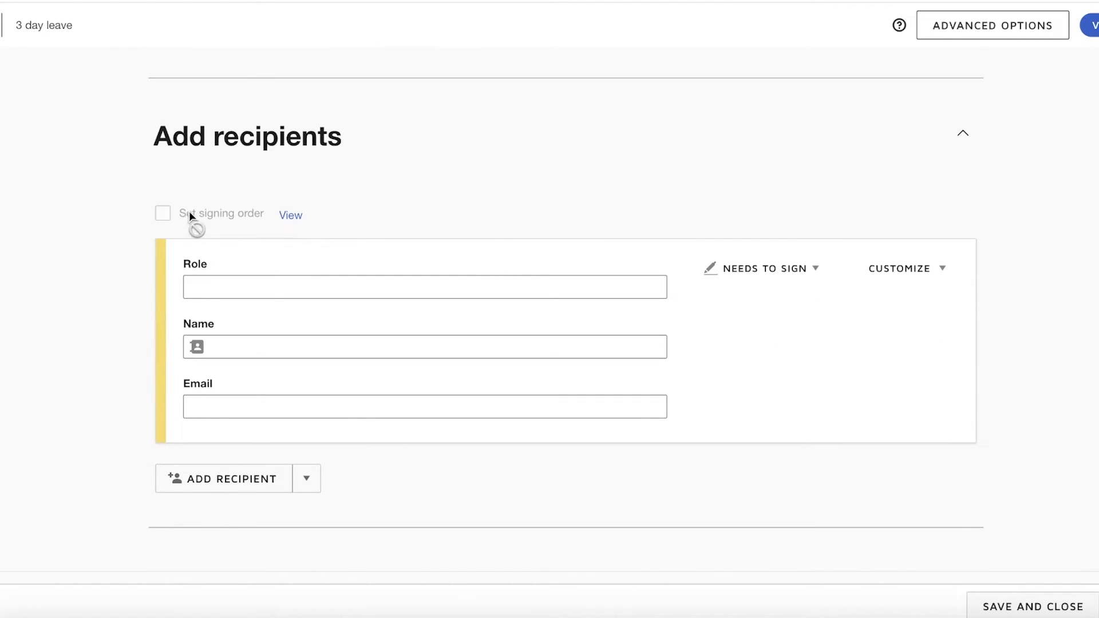
# Step: Give the recipient the role CEO and keep the Needs to Sign action
pyautogui.click(343, 284)
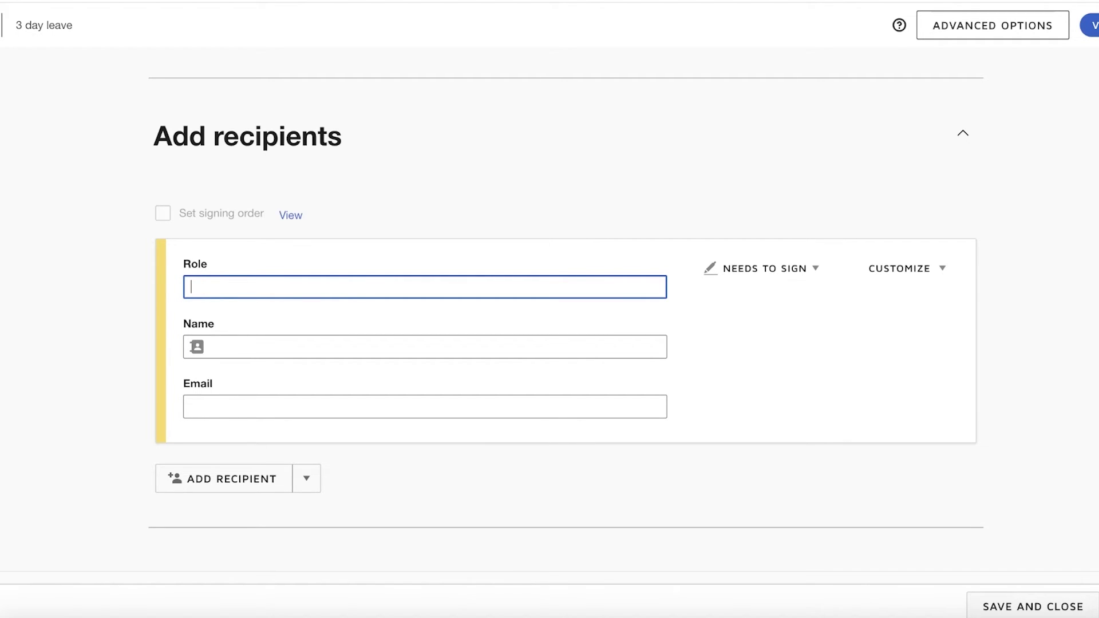
pyautogui.click(782, 283)
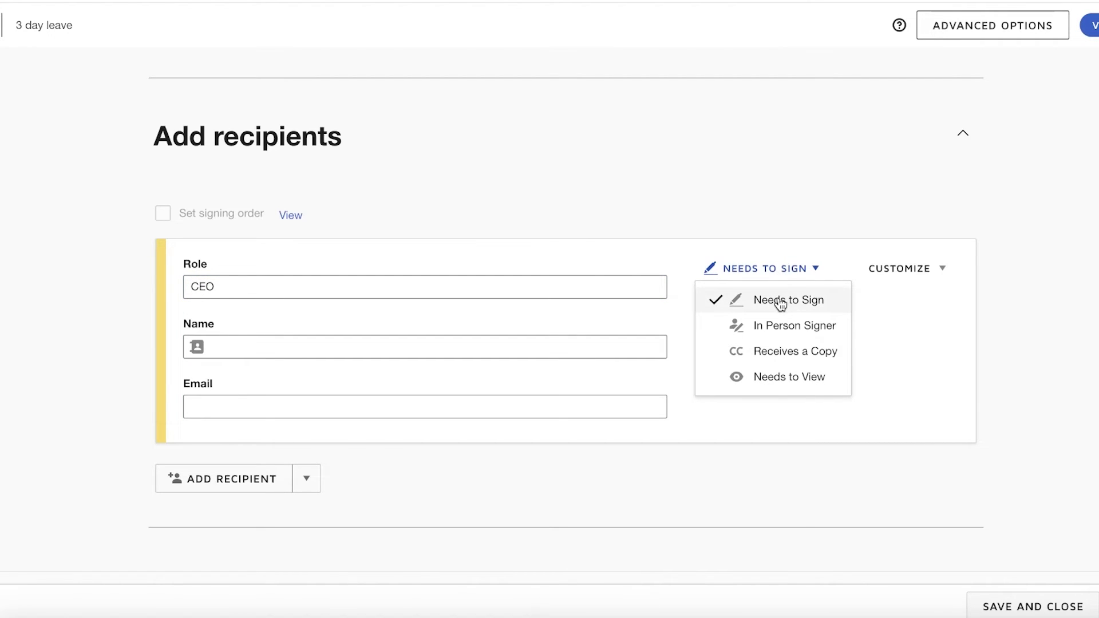
pyautogui.click(780, 302)
pyautogui.click(784, 283)
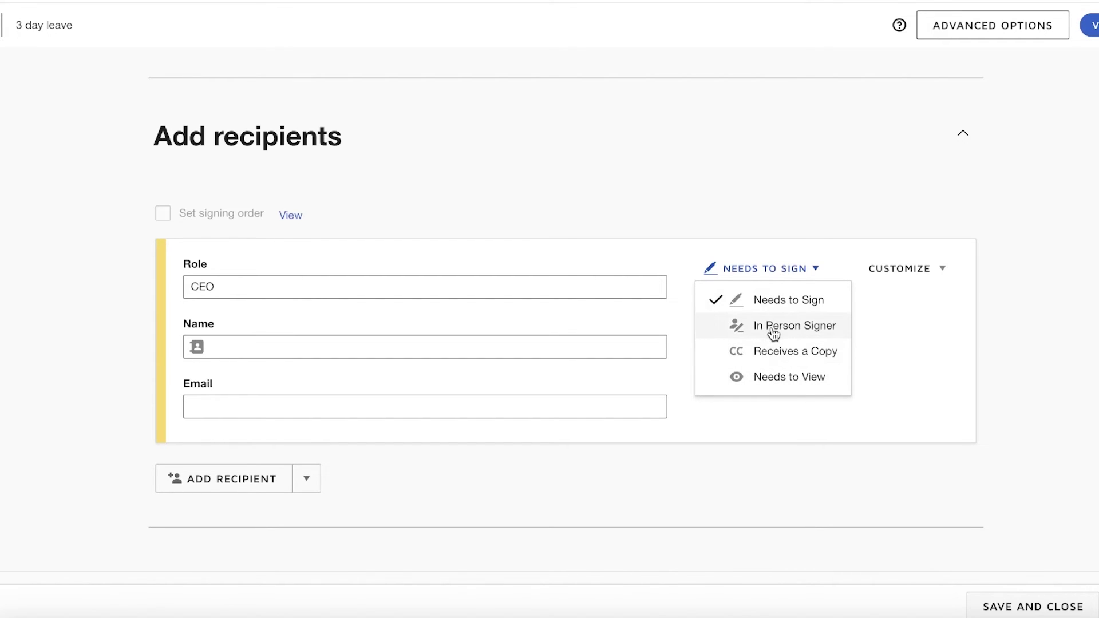
pyautogui.click(900, 269)
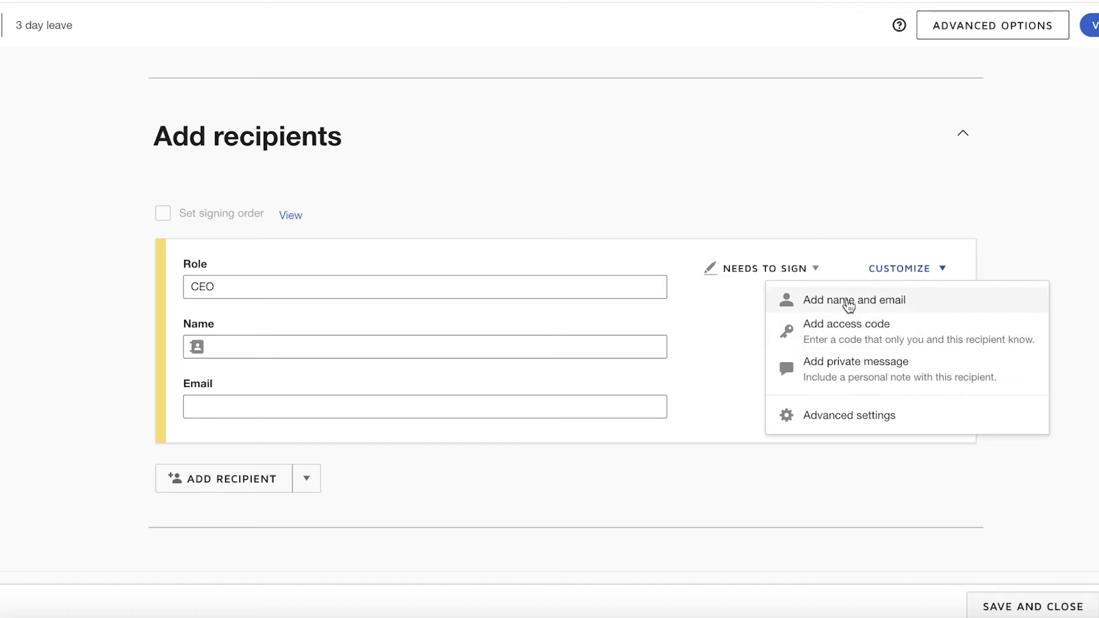
# Step: Fill the recipient's name and e-mail from the saved contact and continue to fields
pyautogui.click(342, 343)
pyautogui.click(339, 373)
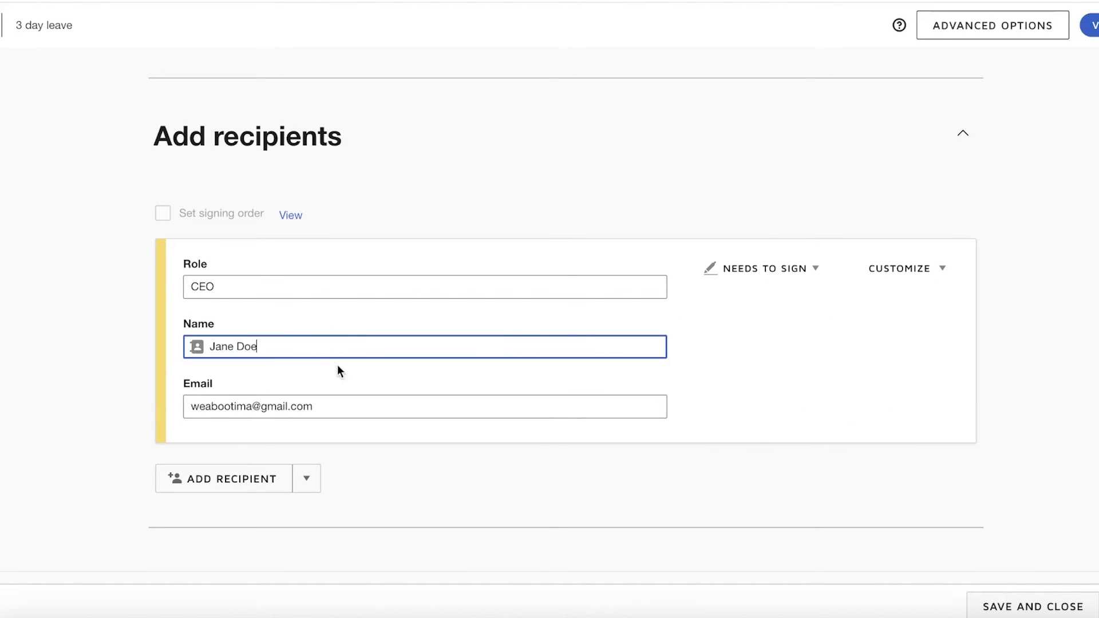
pyautogui.scroll(-1, 287, 461)
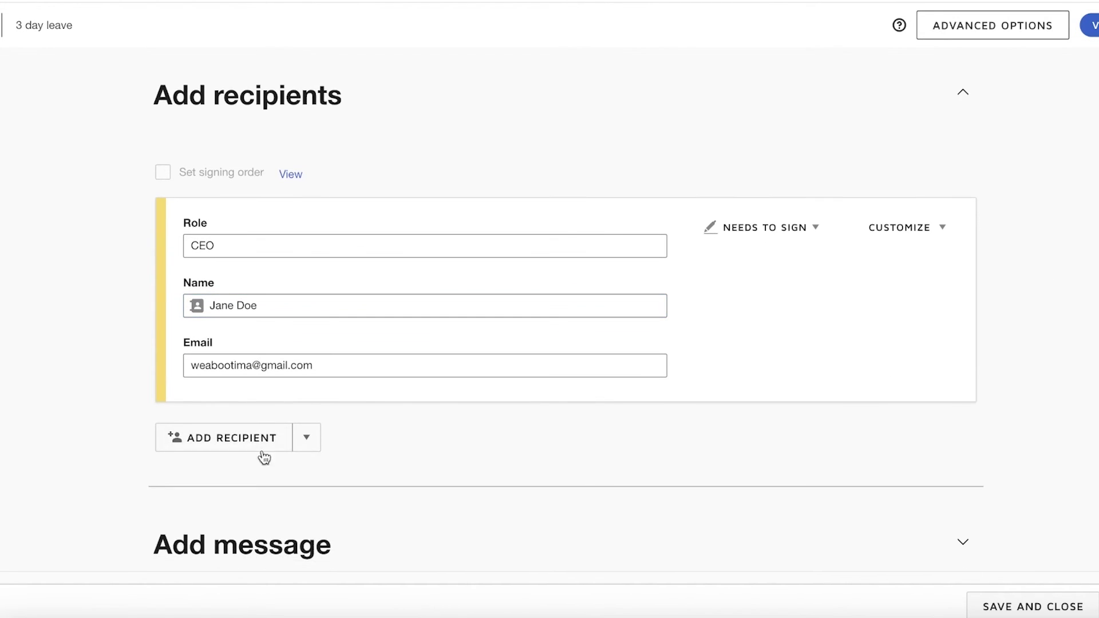
pyautogui.click(263, 443)
pyautogui.scroll(-3, 278, 485)
pyautogui.scroll(-3, 278, 486)
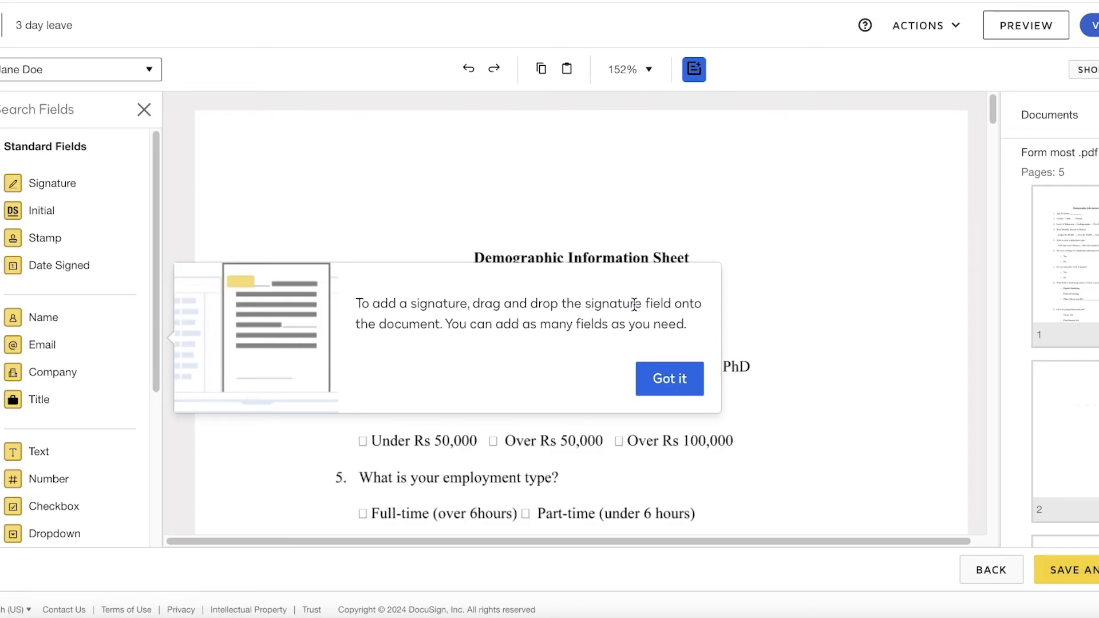
# Step: Place a Signature field near the bottom right of the form's page 5
pyautogui.scroll(-8, 992, 258)
pyautogui.scroll(-20, 999, 229)
pyautogui.click(681, 419)
pyautogui.scroll(-5, 74, 209)
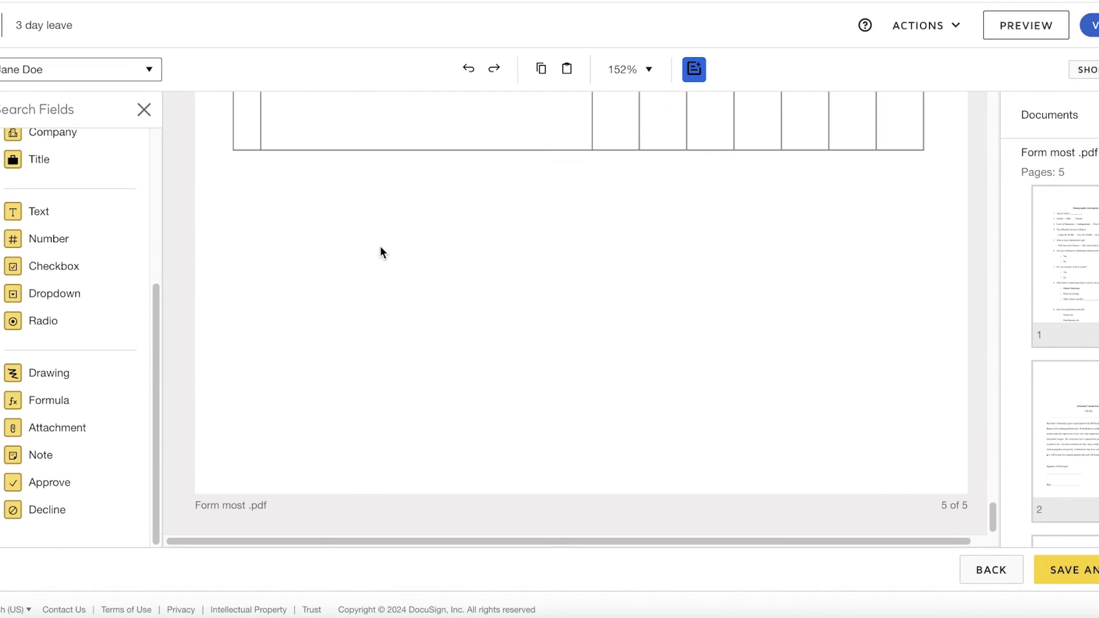
pyautogui.scroll(5, 762, 329)
pyautogui.scroll(-5, 769, 342)
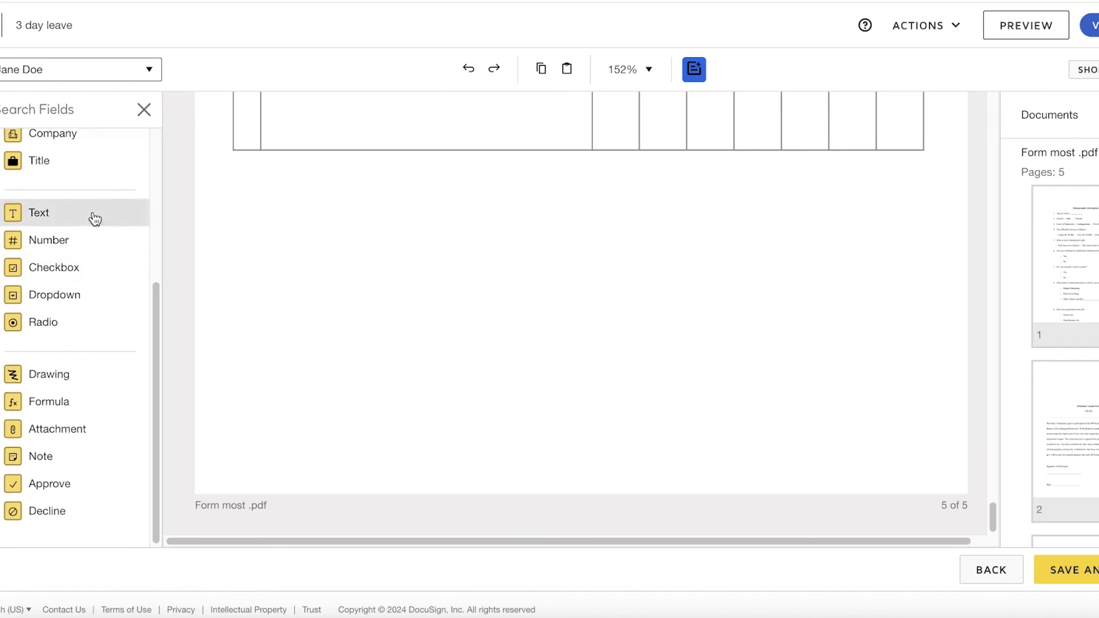
pyautogui.scroll(5, 34, 189)
pyautogui.moveTo(32, 184); pyautogui.dragTo(815, 403)
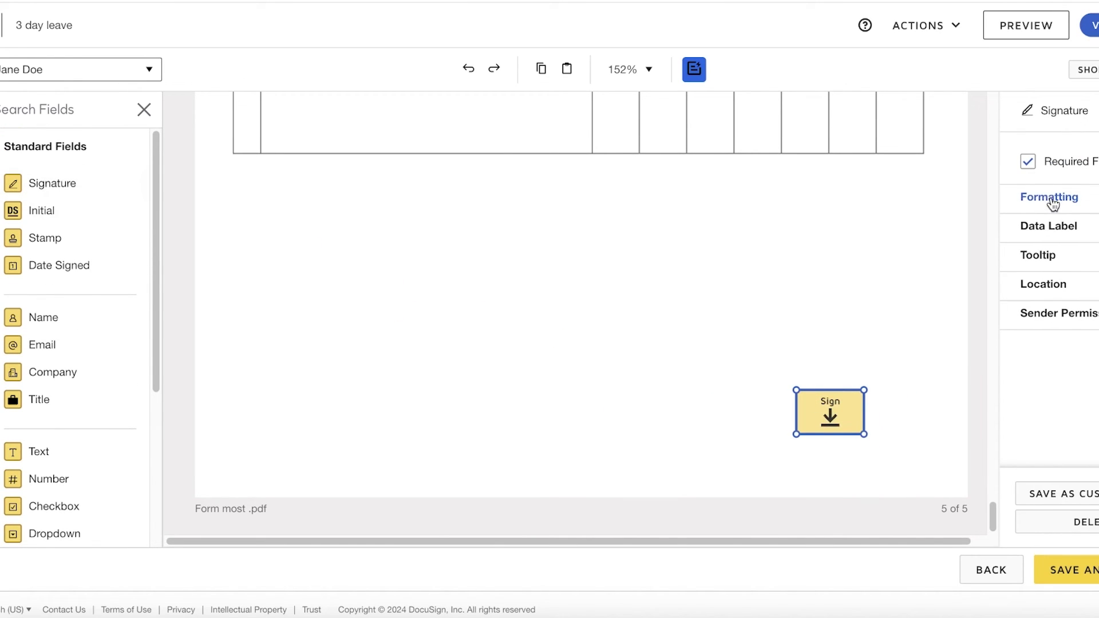
pyautogui.click(368, 404)
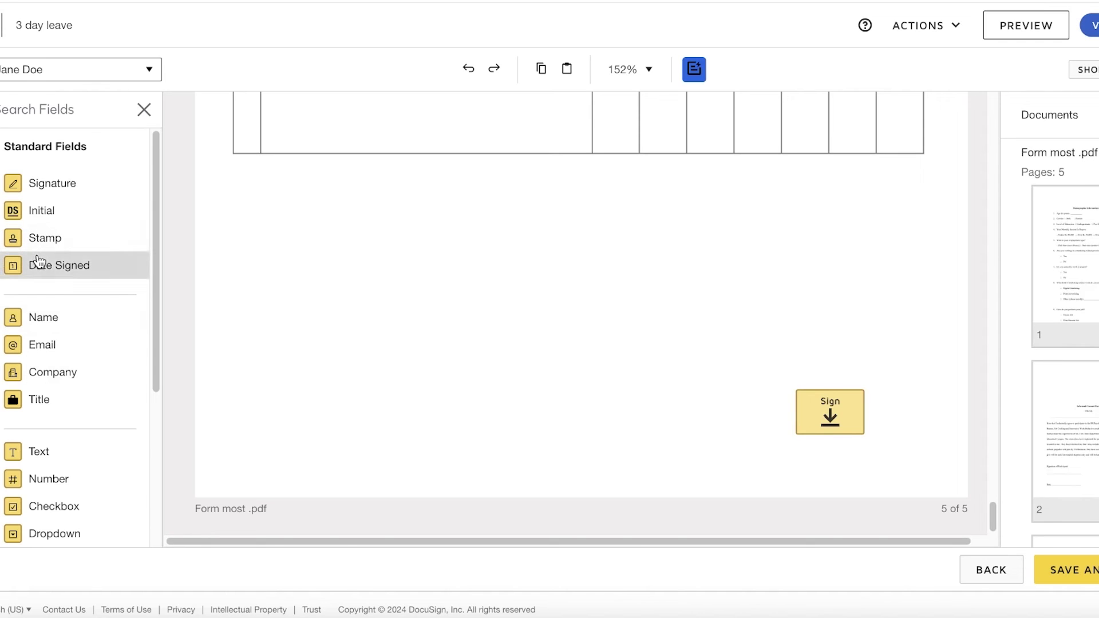
# Step: Add a Date Signed field directly beneath the signature
pyautogui.moveTo(67, 263); pyautogui.dragTo(761, 468)
pyautogui.moveTo(815, 419); pyautogui.dragTo(775, 293)
pyautogui.moveTo(742, 467); pyautogui.dragTo(753, 355)
# Step: Save and close the '3 day leave' template, returning to My Templates
pyautogui.click(986, 573)
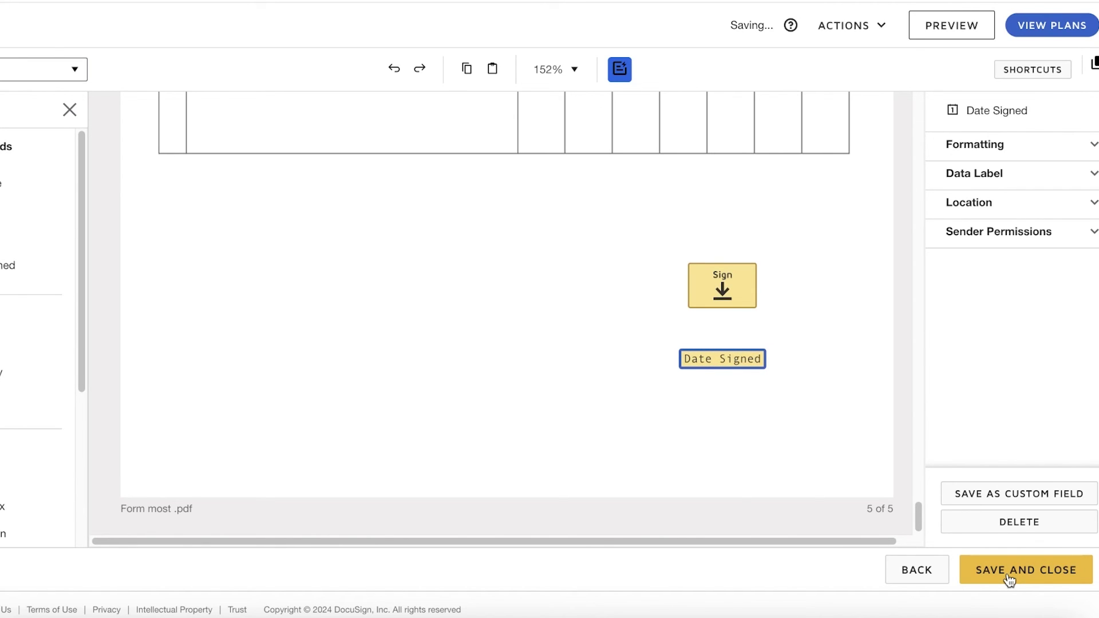
pyautogui.scroll(-1, 438, 183)
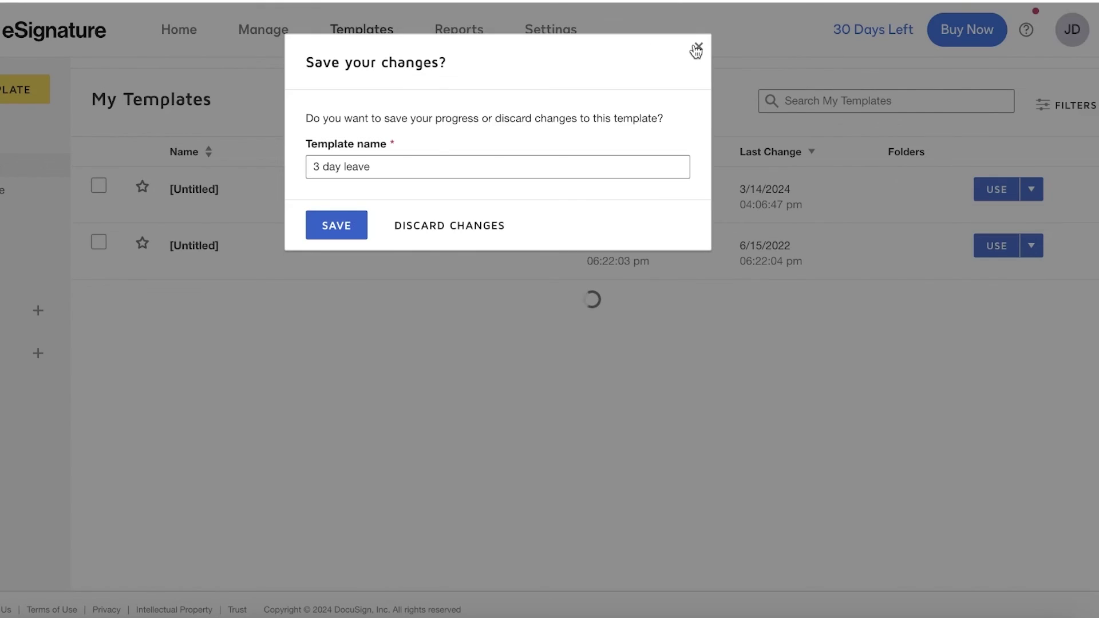
pyautogui.click(697, 47)
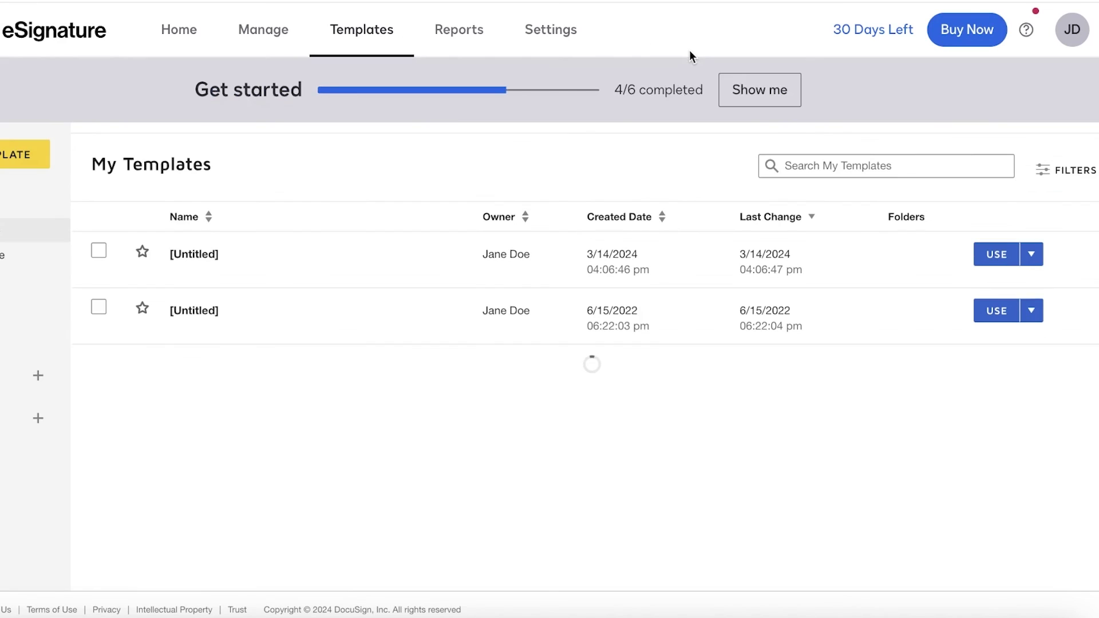